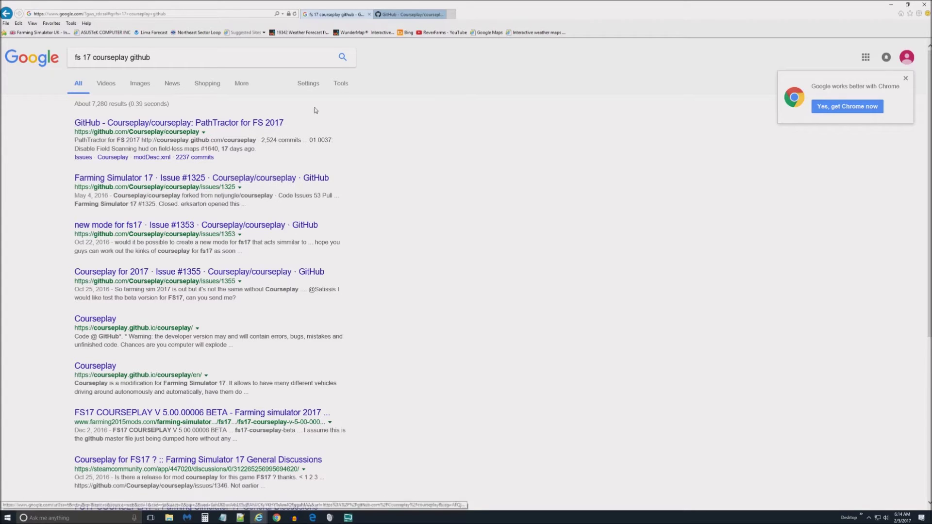
- Open the Courseplay GitHub repository page and read through its file list, readme and developer version warning
{"action": "left_click", "coordinate": [410, 13]}
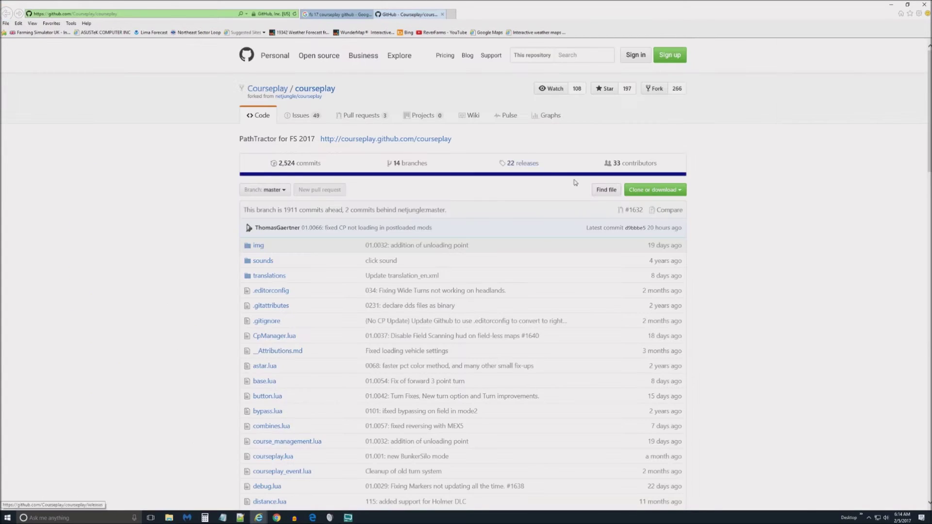
{"action": "scroll", "coordinate": [512, 210], "scroll_direction": "down", "scroll_amount": 20}
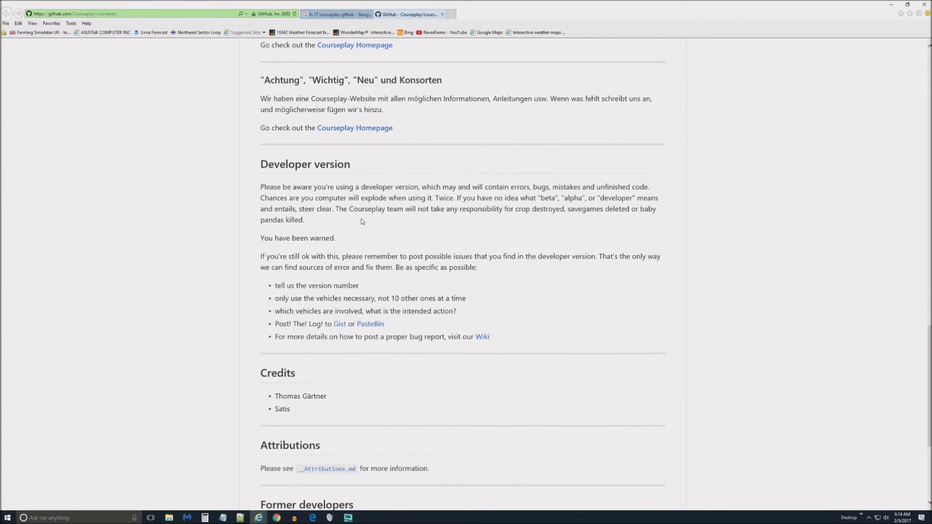
{"action": "scroll", "coordinate": [352, 261], "scroll_direction": "down", "scroll_amount": 4}
{"action": "scroll", "coordinate": [352, 261], "scroll_direction": "up", "scroll_amount": 5}
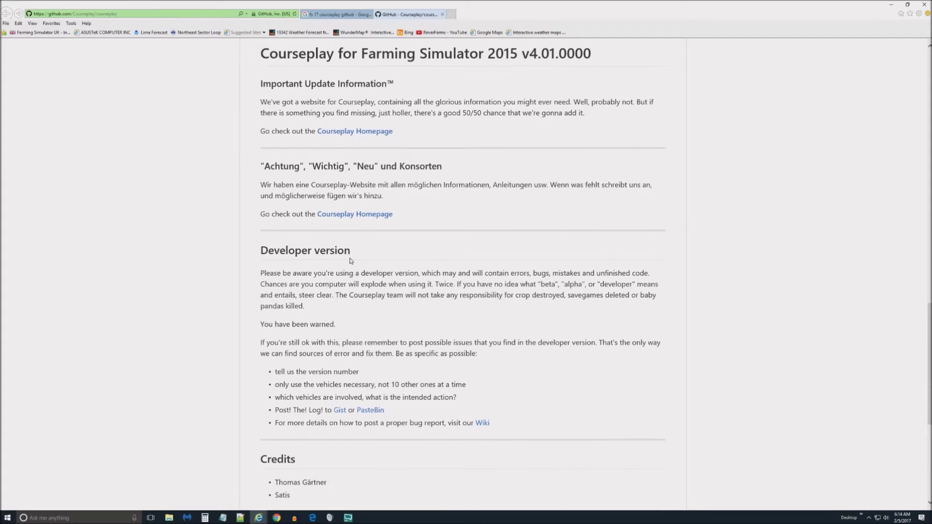
{"action": "scroll", "coordinate": [352, 260], "scroll_direction": "up", "scroll_amount": 3}
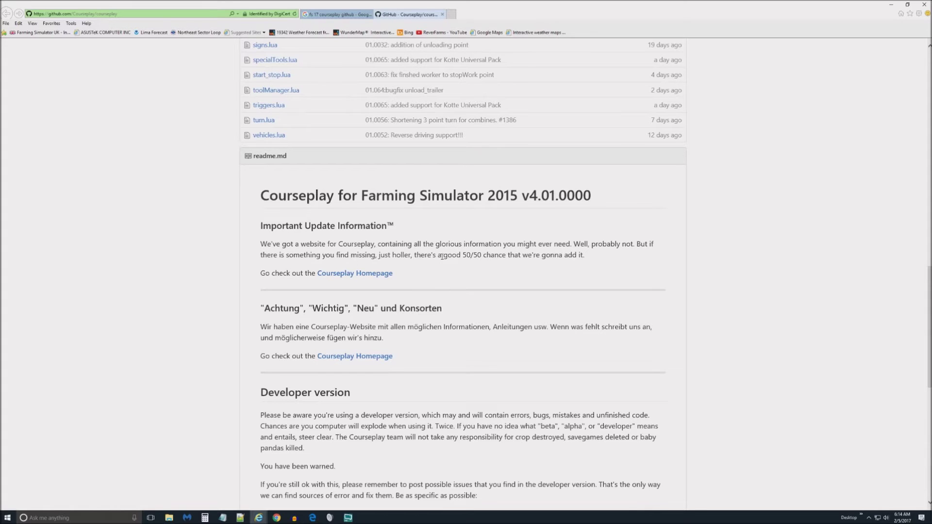
{"action": "scroll", "coordinate": [441, 256], "scroll_direction": "up", "scroll_amount": 15}
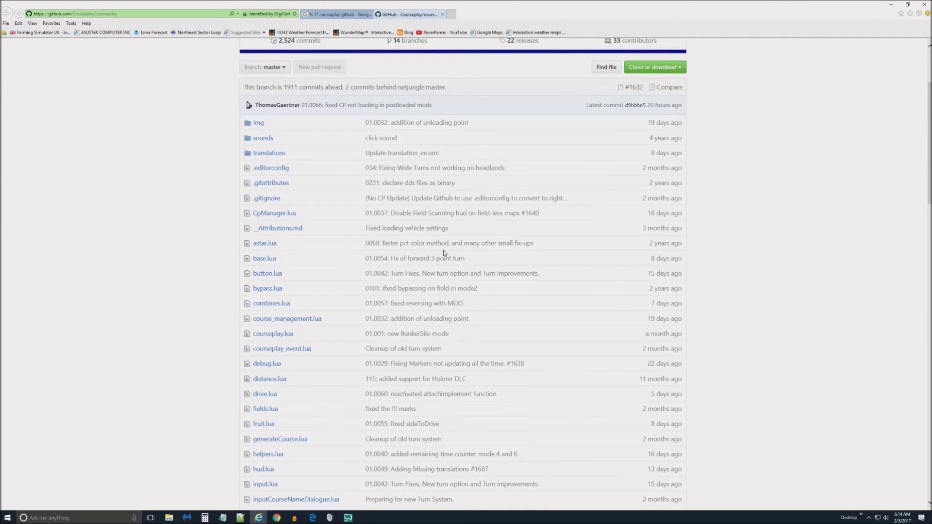
{"action": "scroll", "coordinate": [444, 253], "scroll_direction": "up", "scroll_amount": 3}
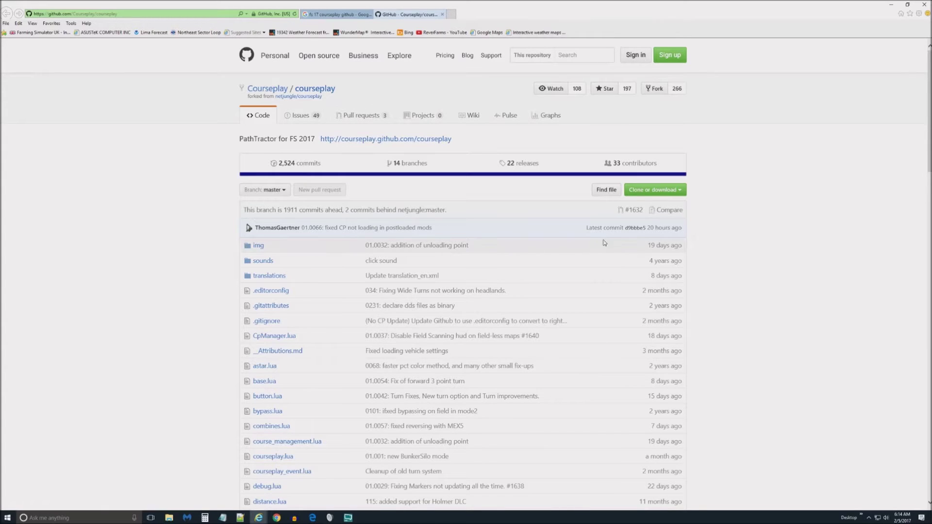
- Download the repository as a ZIP and try to save it as courseplay-master.zip in FS17 Stuff on drive D:, declining to overwrite
{"action": "left_click", "coordinate": [655, 191]}
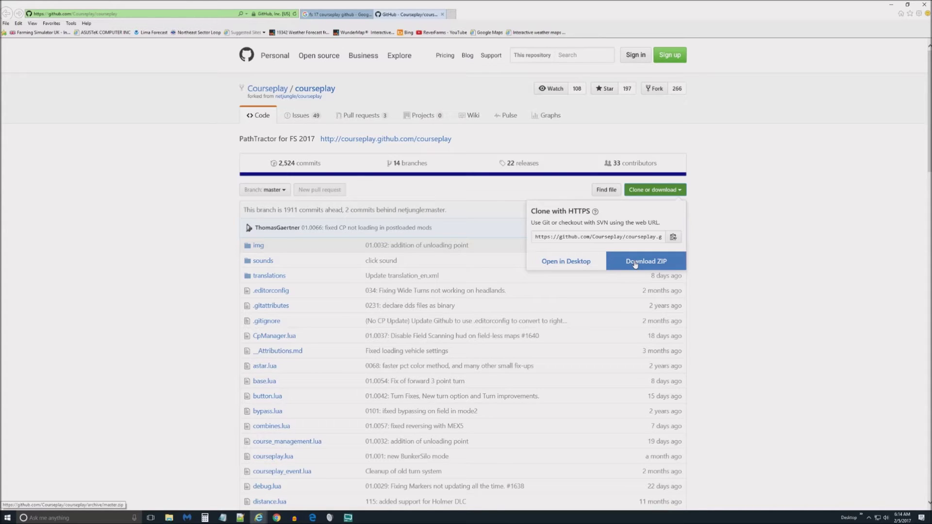
{"action": "left_click", "coordinate": [670, 265]}
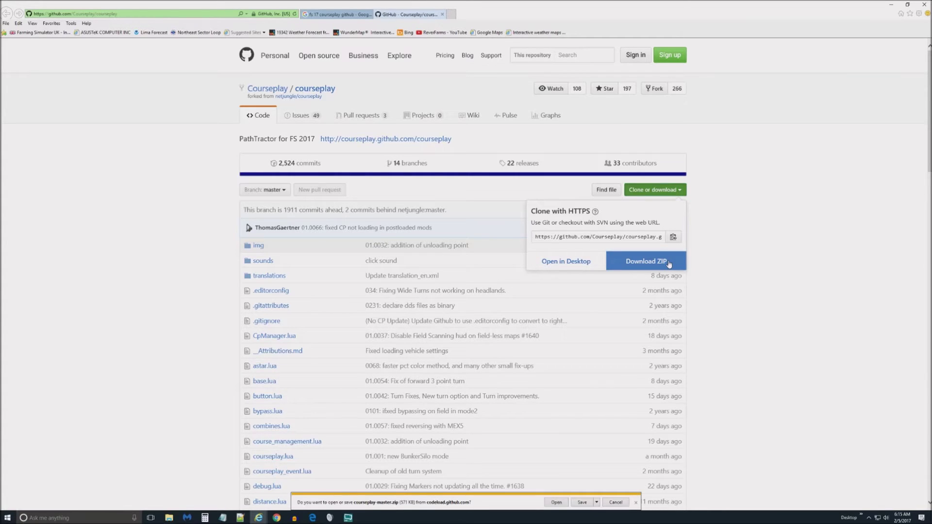
{"action": "left_click", "coordinate": [598, 503]}
{"action": "left_click", "coordinate": [618, 494]}
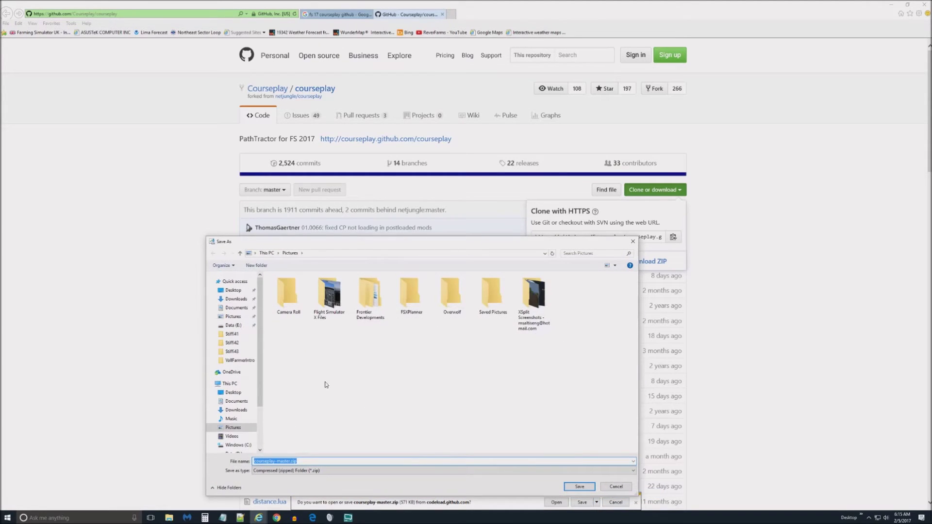
{"action": "scroll", "coordinate": [260, 395], "scroll_direction": "down", "scroll_amount": 2}
{"action": "left_click", "coordinate": [233, 405]}
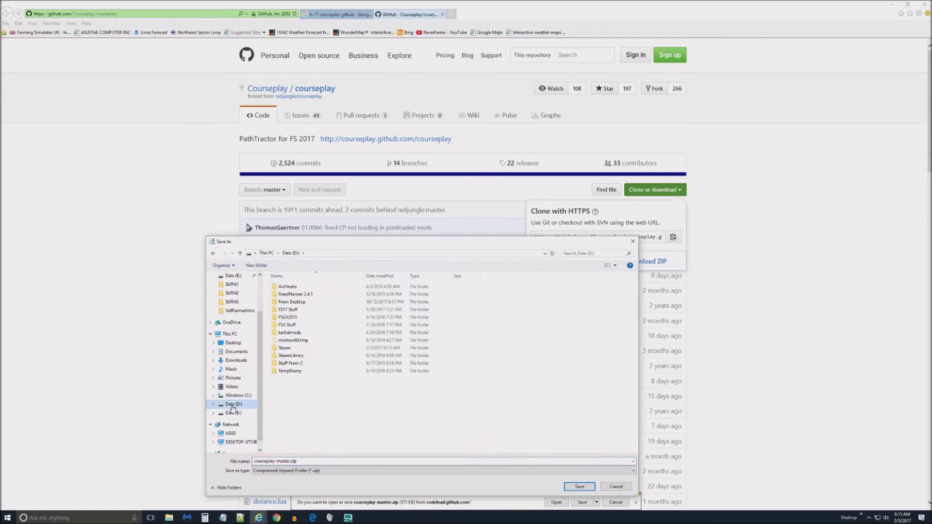
{"action": "double_click", "coordinate": [305, 312]}
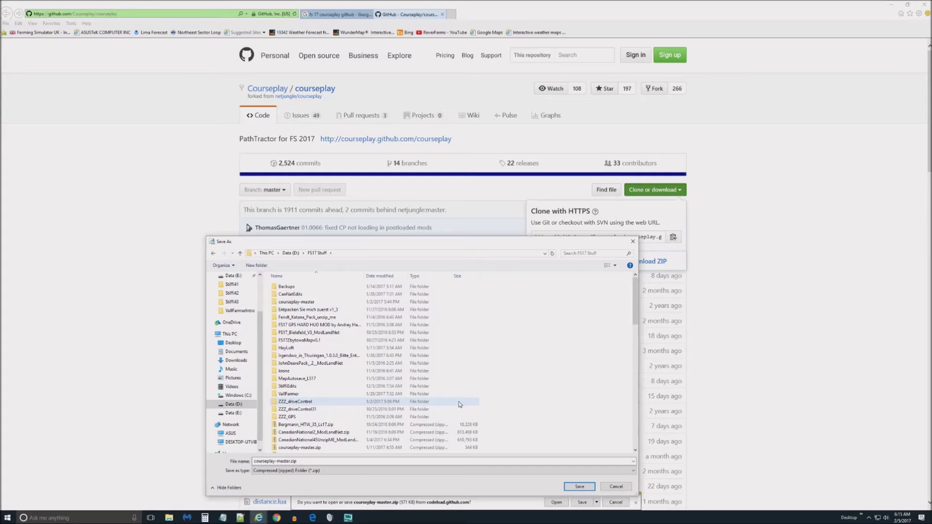
{"action": "left_click", "coordinate": [575, 488]}
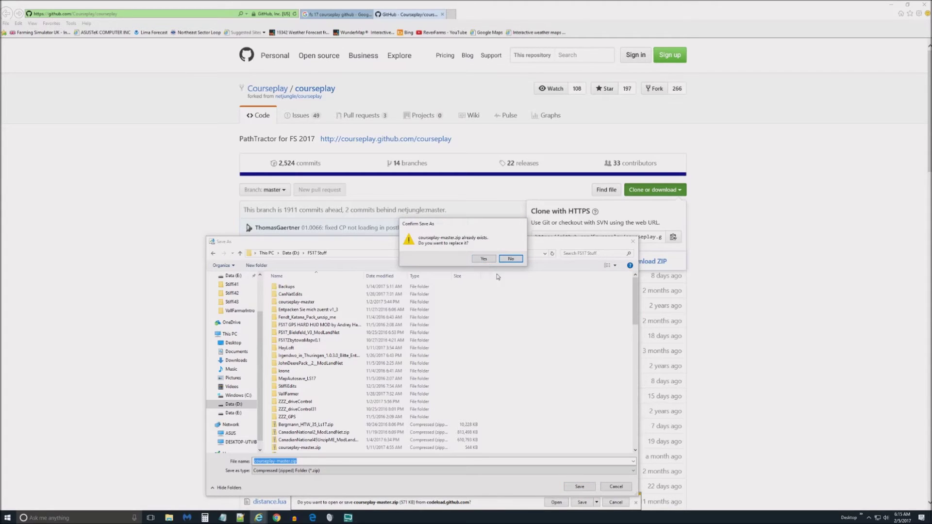
{"action": "left_click", "coordinate": [511, 259]}
- Rename the existing courseplay-master.zip in FS17 Stuff to courseplay-master1.zip, leaving the save dialog without saving
{"action": "scroll", "coordinate": [434, 347], "scroll_direction": "down", "scroll_amount": 12}
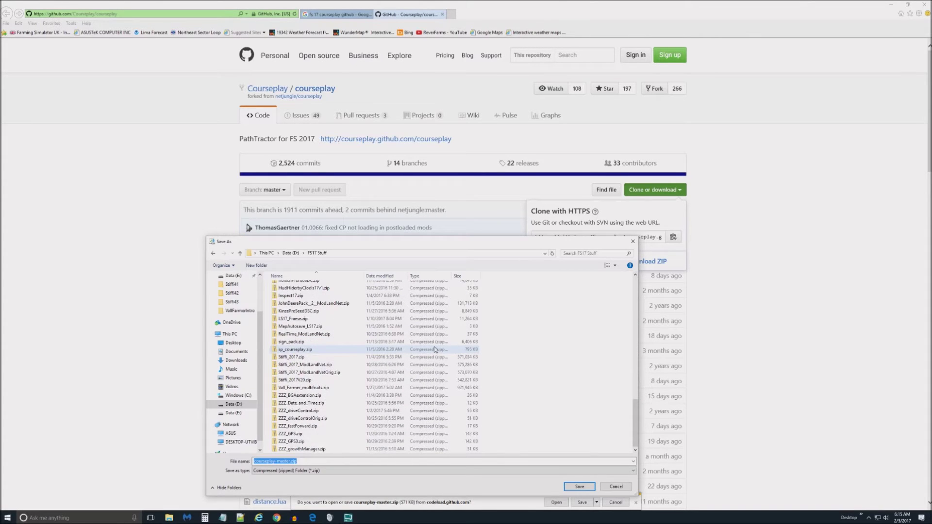
{"action": "scroll", "coordinate": [340, 394], "scroll_direction": "up", "scroll_amount": 15}
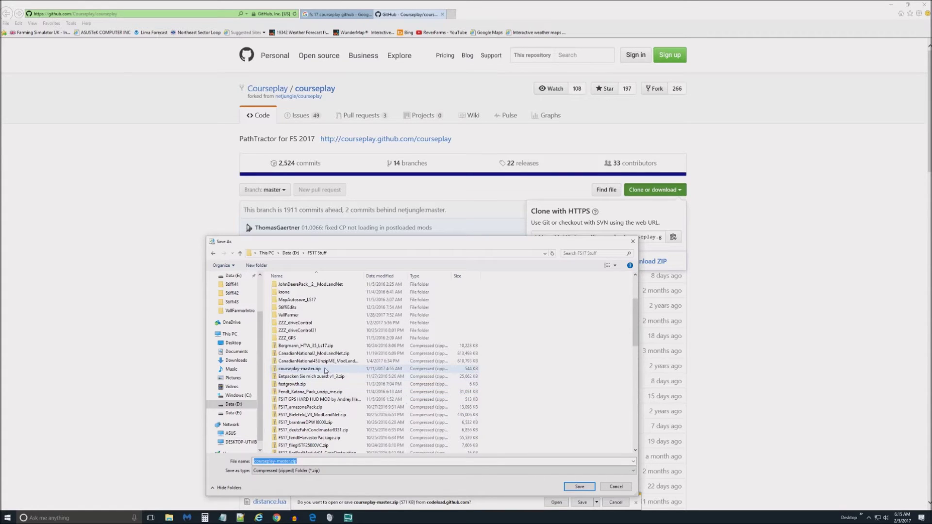
{"action": "left_click", "coordinate": [317, 370]}
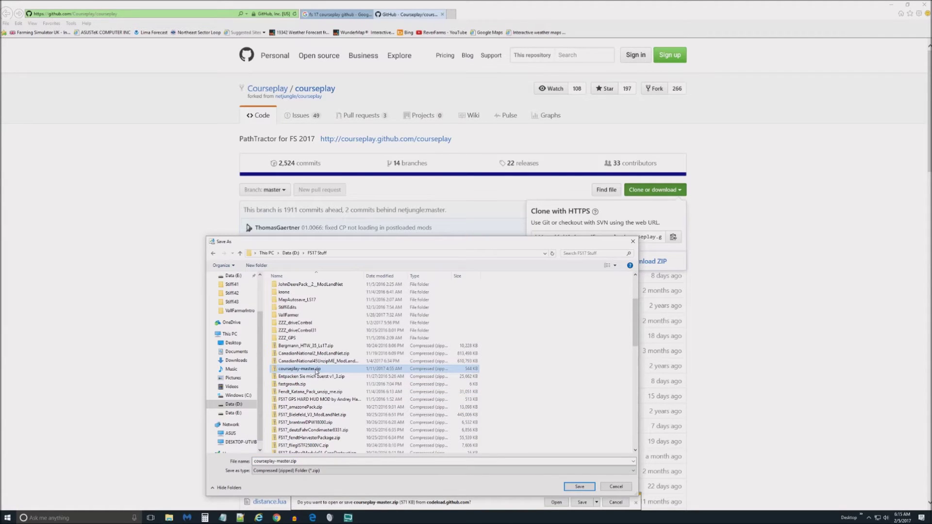
{"action": "left_click", "coordinate": [316, 370]}
{"action": "left_click", "coordinate": [317, 369]}
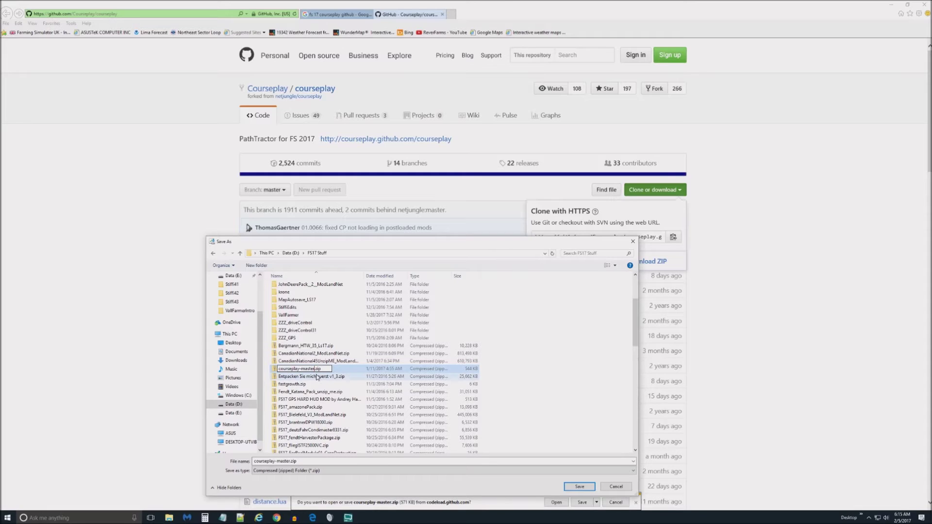
{"action": "type", "text": "1"}
{"action": "left_click", "coordinate": [324, 379]}
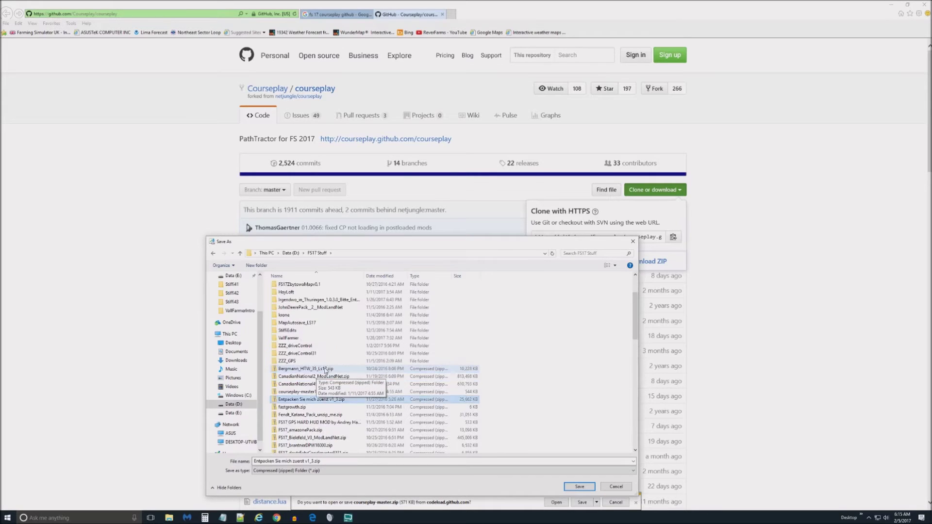
{"action": "scroll", "coordinate": [323, 418], "scroll_direction": "down", "scroll_amount": 1}
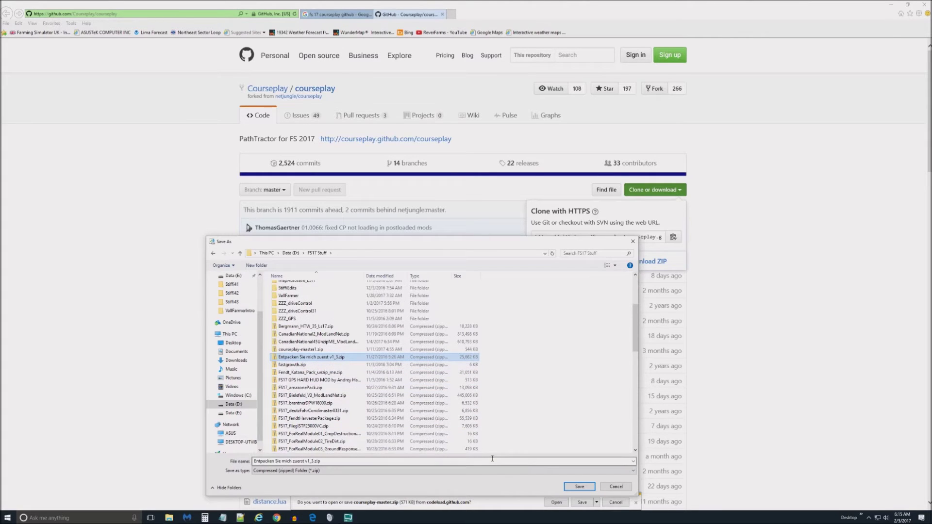
{"action": "left_click", "coordinate": [617, 486]}
- Download the repository ZIP again and save it as courseplay-master.zip in the FS17 Stuff folder on drive D:
{"action": "left_click", "coordinate": [650, 262]}
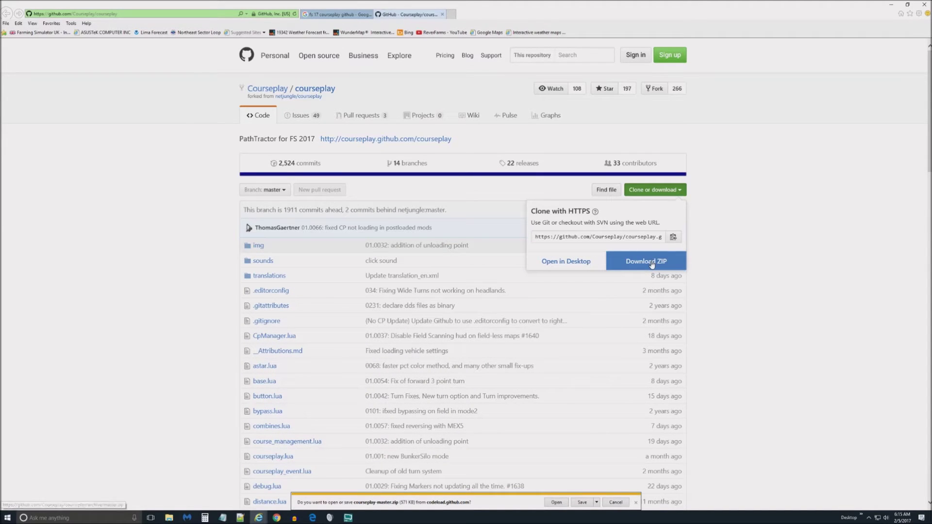
{"action": "left_click", "coordinate": [597, 503]}
{"action": "left_click", "coordinate": [618, 494]}
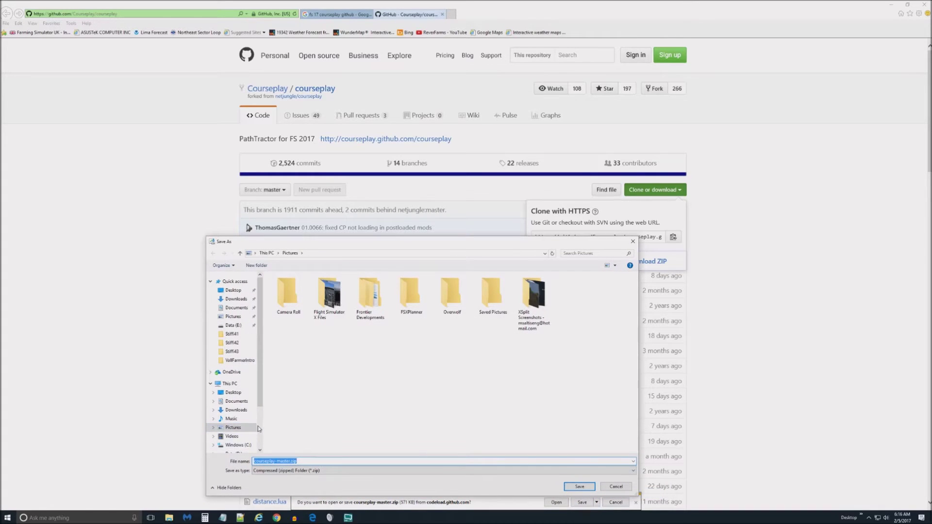
{"action": "scroll", "coordinate": [237, 418], "scroll_direction": "down", "scroll_amount": 2}
{"action": "left_click", "coordinate": [235, 397]}
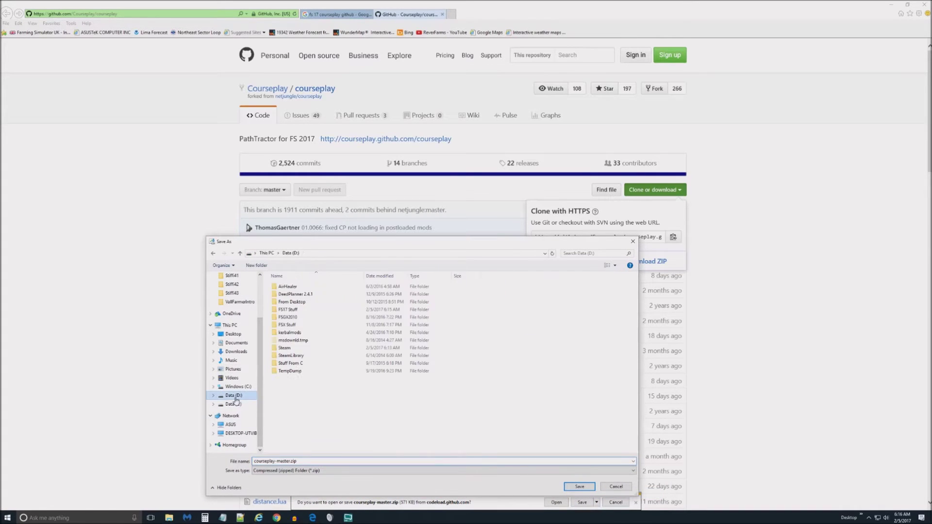
{"action": "double_click", "coordinate": [298, 313]}
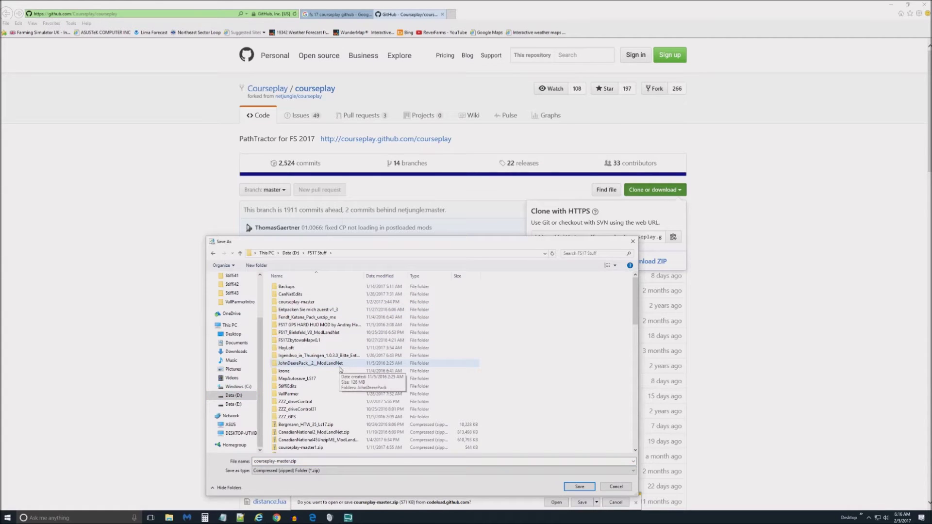
{"action": "left_click", "coordinate": [581, 488]}
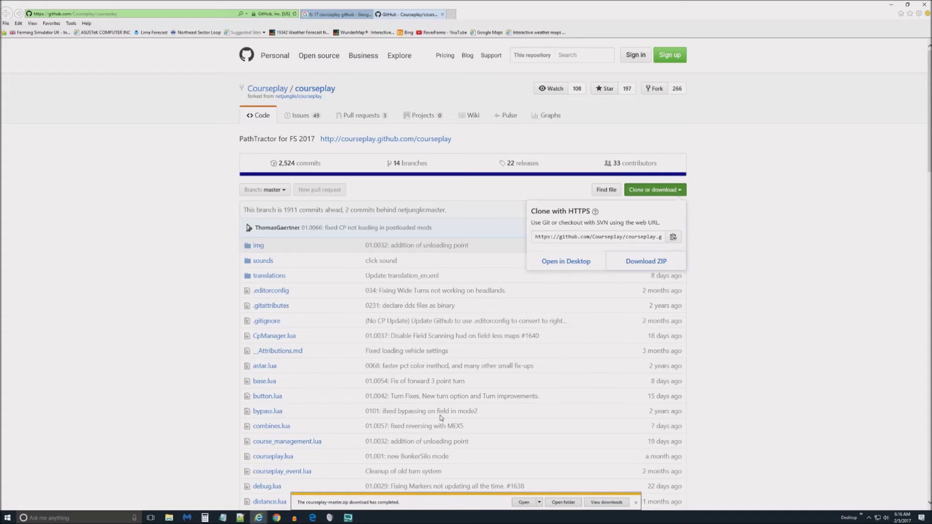
- Open the download's folder and rename the old courseplay-master folder to courseplay-master1
{"action": "left_click", "coordinate": [563, 502]}
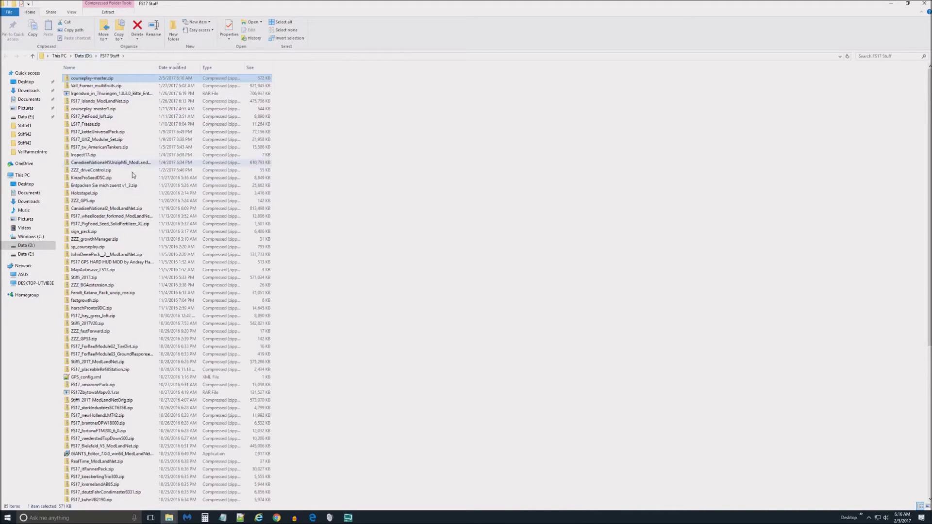
{"action": "scroll", "coordinate": [133, 174], "scroll_direction": "down", "scroll_amount": 10}
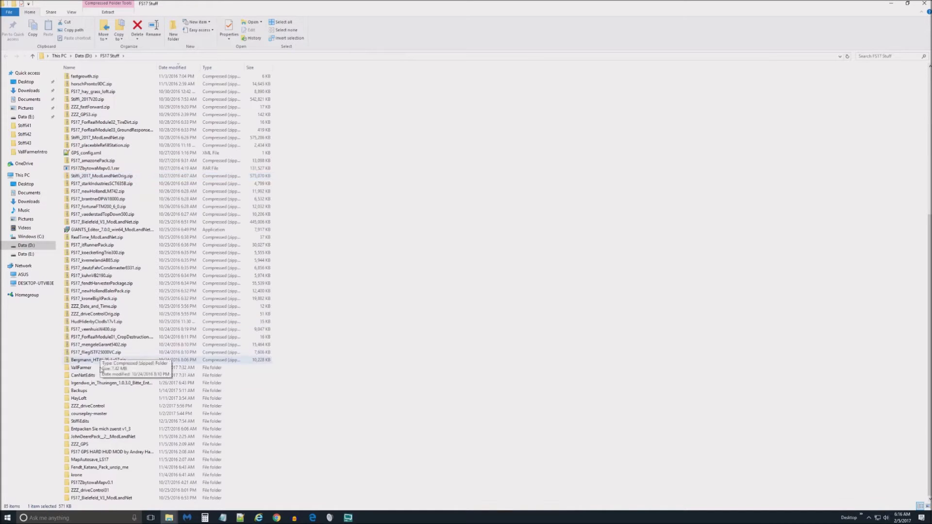
{"action": "left_click", "coordinate": [107, 416]}
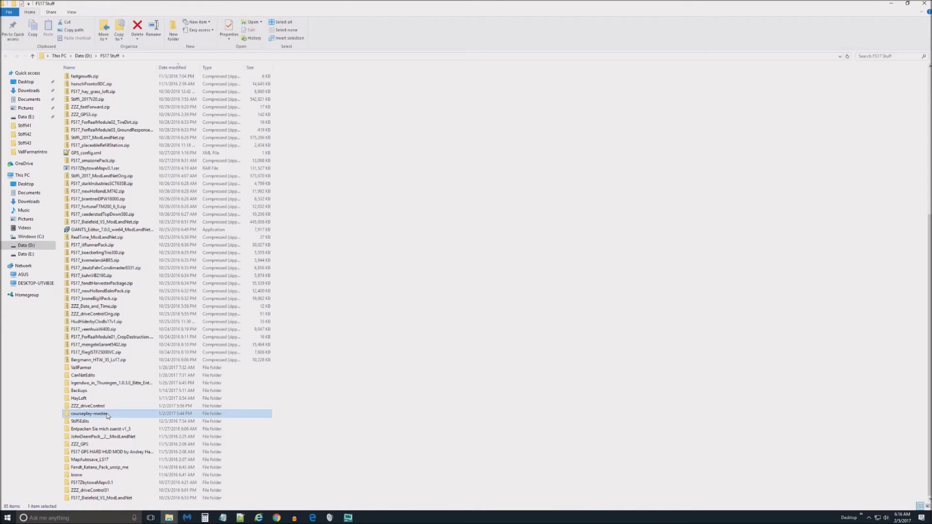
{"action": "left_click", "coordinate": [111, 416]}
{"action": "left_click", "coordinate": [111, 414]}
{"action": "type", "text": "1"}
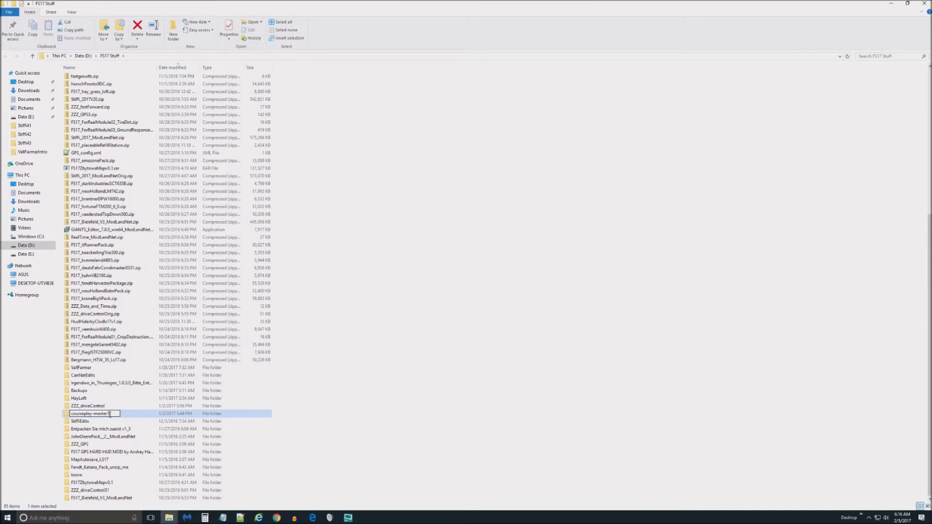
{"action": "left_click", "coordinate": [110, 424]}
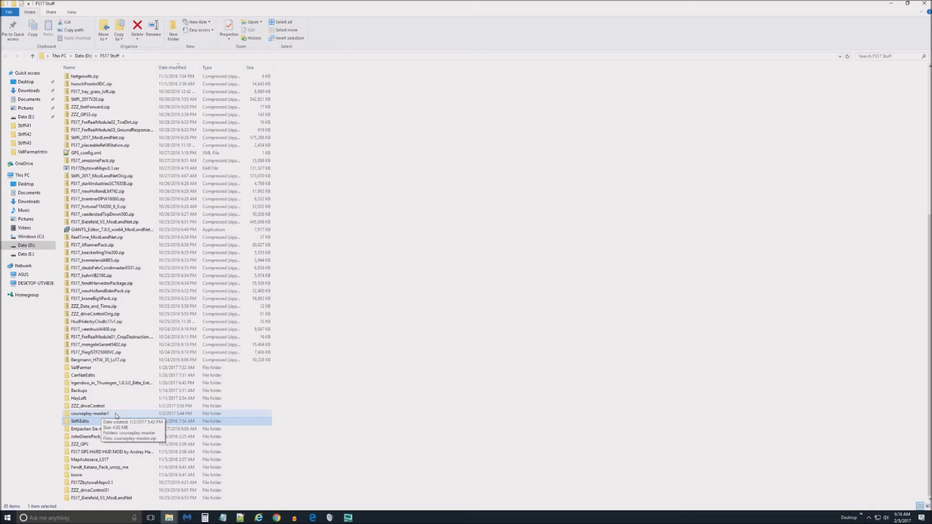
- Extract the new courseplay-master.zip to D:\FS17 Stuff\courseplay-master
{"action": "scroll", "coordinate": [134, 273], "scroll_direction": "up", "scroll_amount": 10}
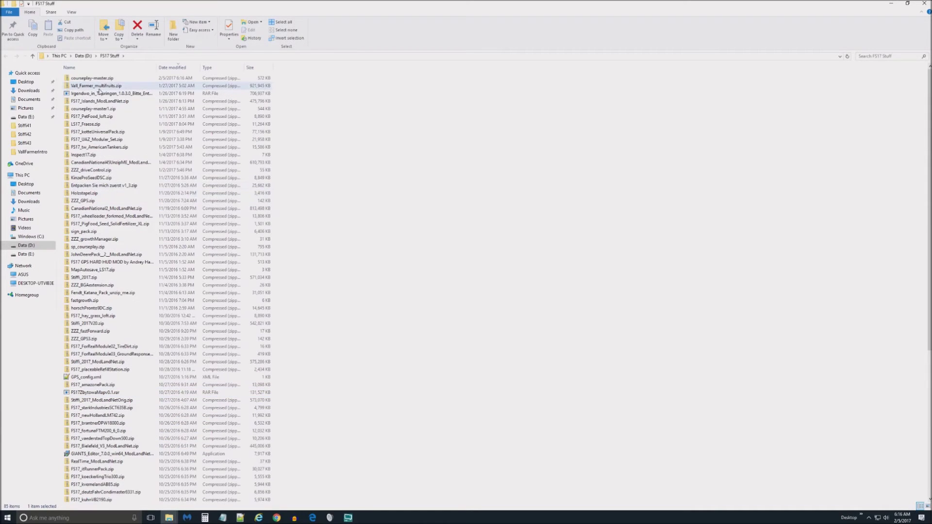
{"action": "left_click", "coordinate": [110, 79]}
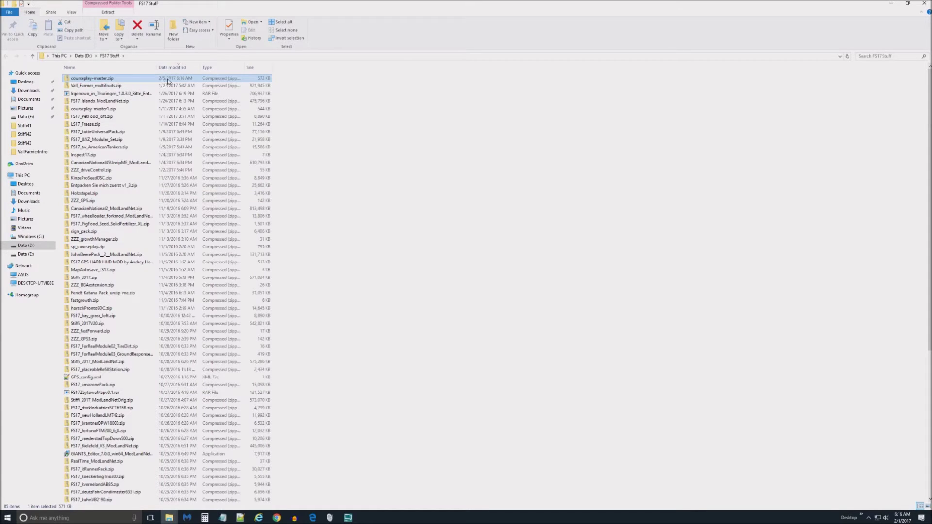
{"action": "right_click", "coordinate": [122, 81]}
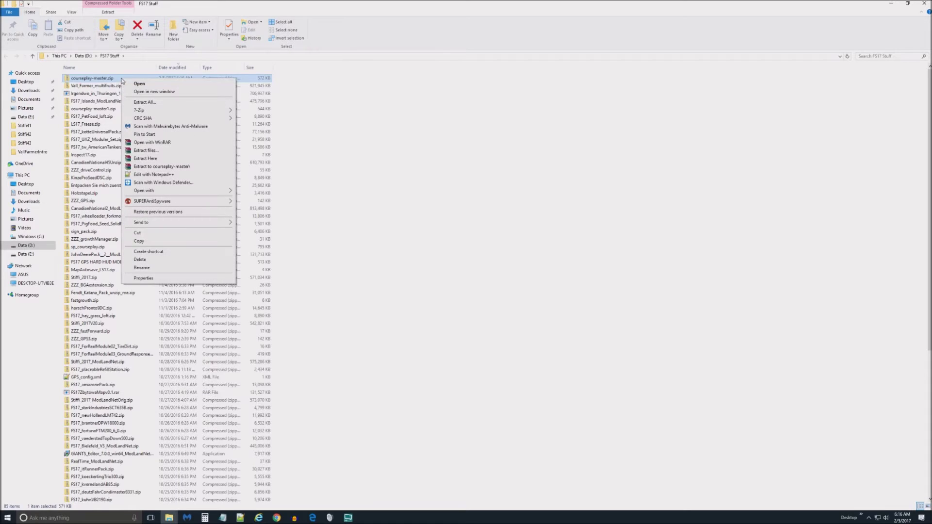
{"action": "left_click", "coordinate": [144, 102]}
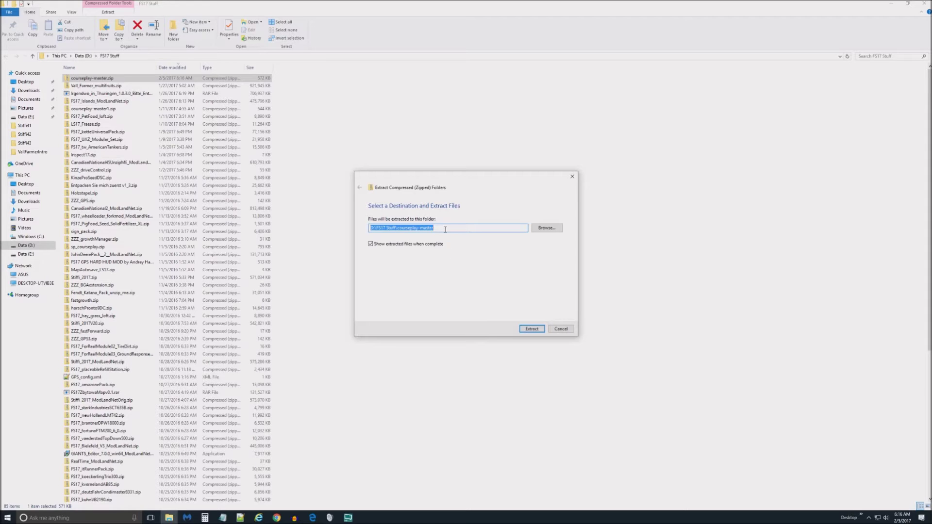
{"action": "left_click", "coordinate": [531, 330]}
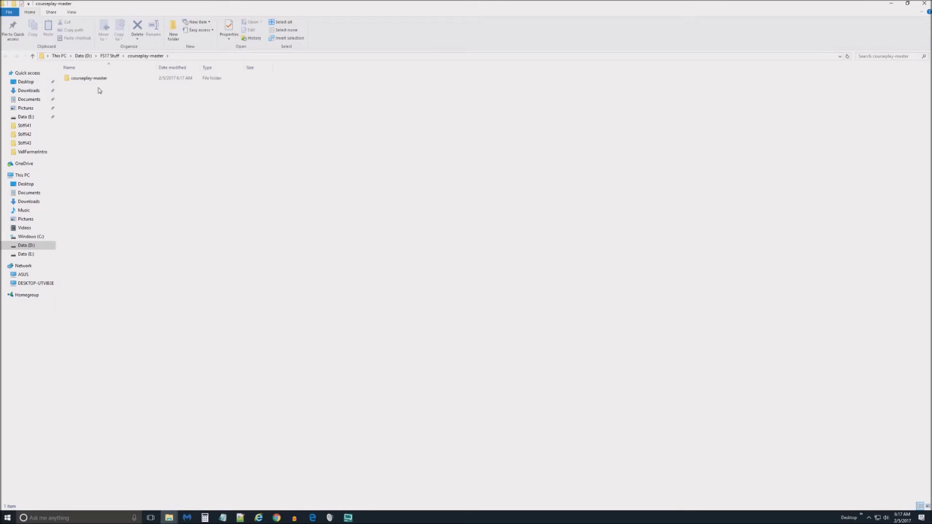
- Examine the nested folders inside the extracted courseplay-master folder and return to FS17 Stuff
{"action": "left_click", "coordinate": [115, 57]}
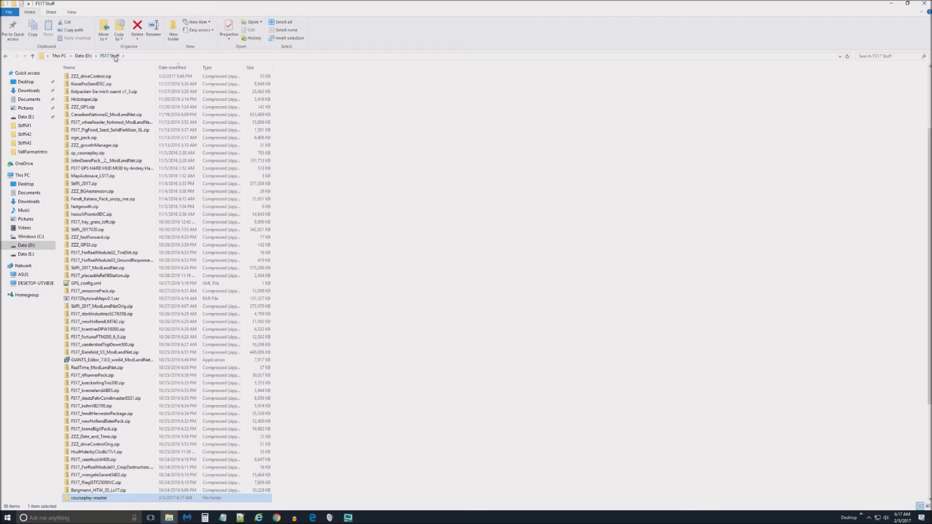
{"action": "scroll", "coordinate": [194, 213], "scroll_direction": "down", "scroll_amount": 4}
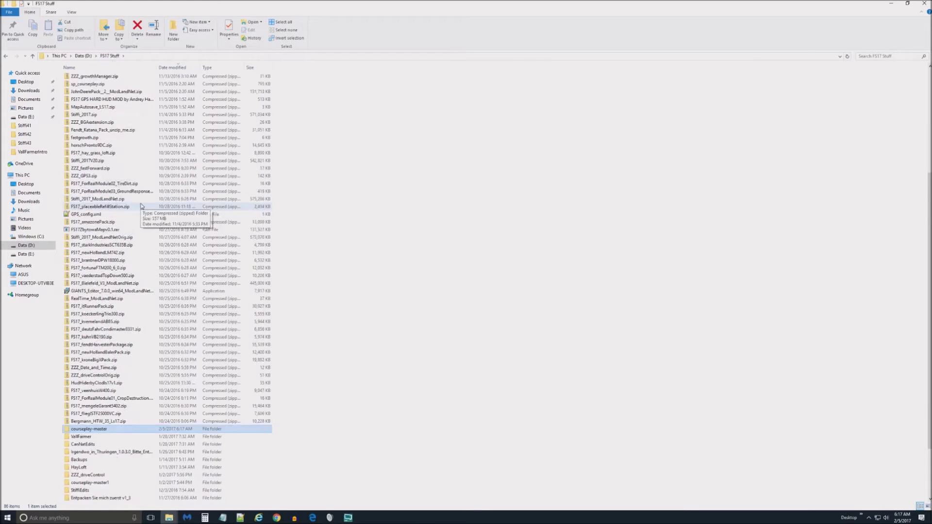
{"action": "double_click", "coordinate": [107, 411]}
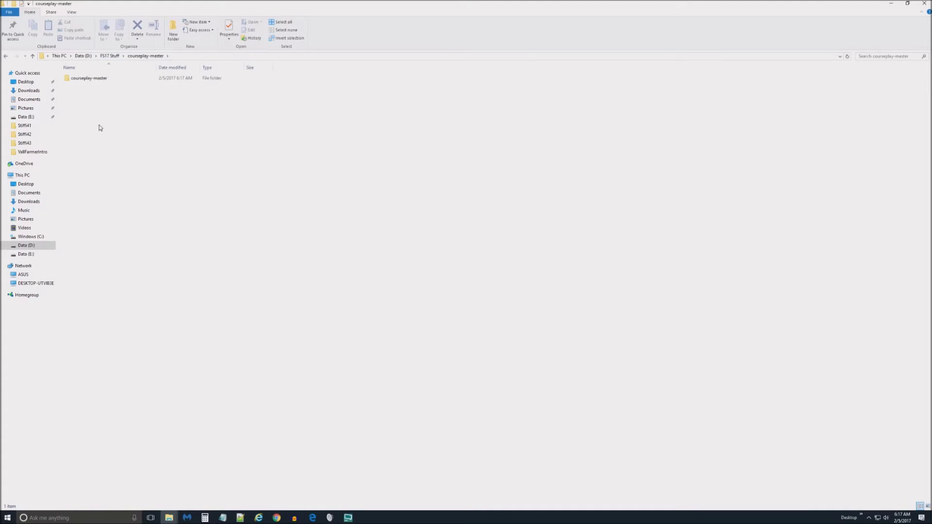
{"action": "double_click", "coordinate": [92, 79]}
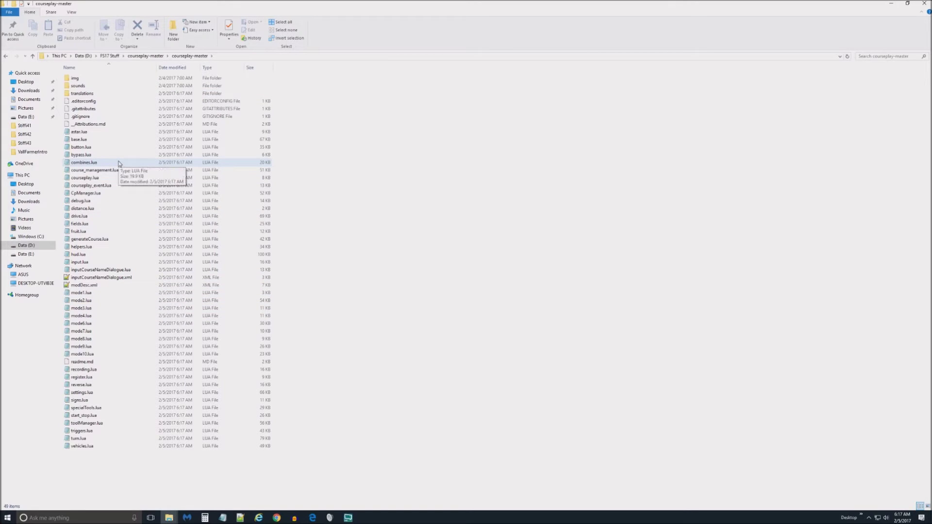
{"action": "left_click", "coordinate": [151, 57]}
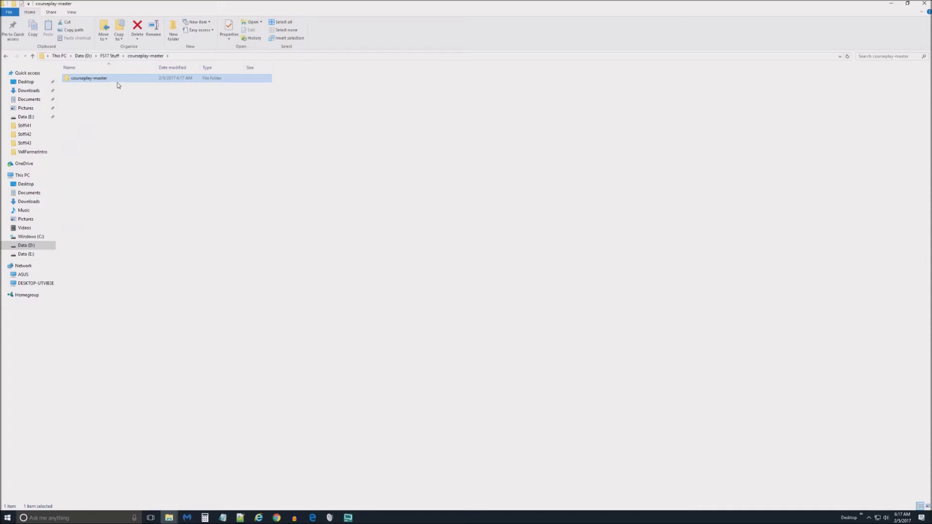
{"action": "left_click", "coordinate": [110, 56]}
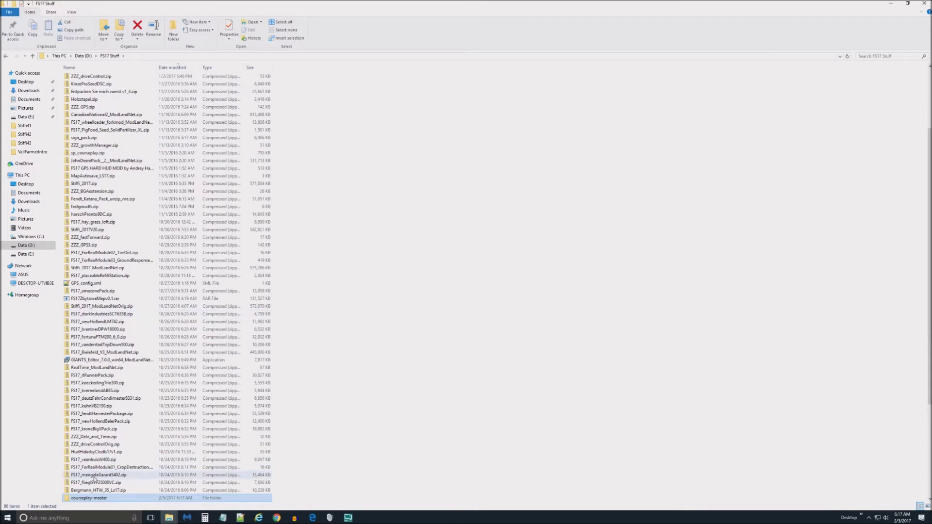
- Compress all files and folders of the inner courseplay-master folder into a zip archive named FS17_CoursePlay.zip
{"action": "double_click", "coordinate": [92, 498]}
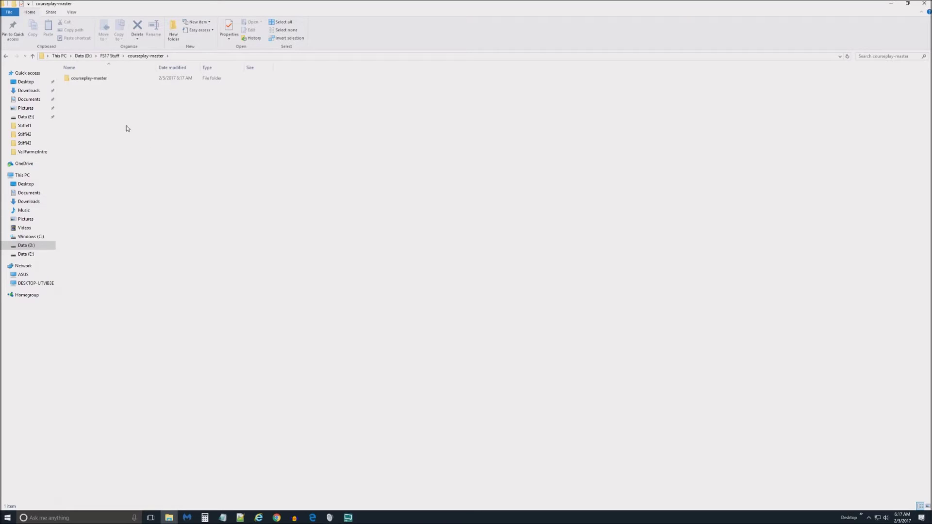
{"action": "double_click", "coordinate": [112, 81]}
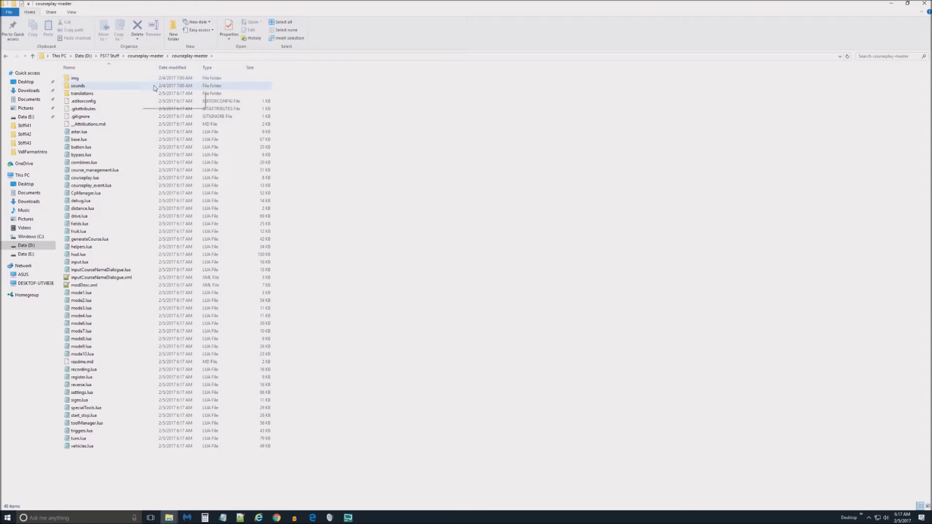
{"action": "left_click_drag", "start_coordinate": [327, 75], "coordinate": [103, 458]}
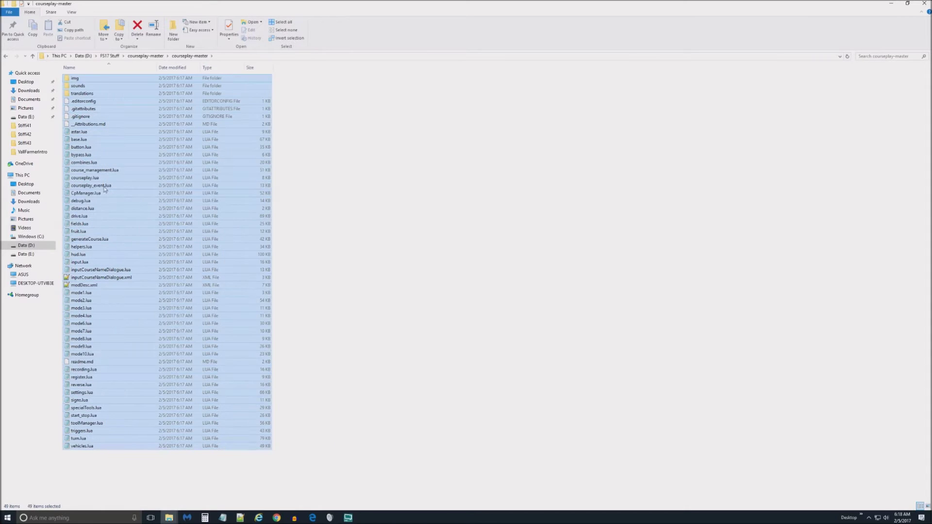
{"action": "right_click", "coordinate": [121, 165]}
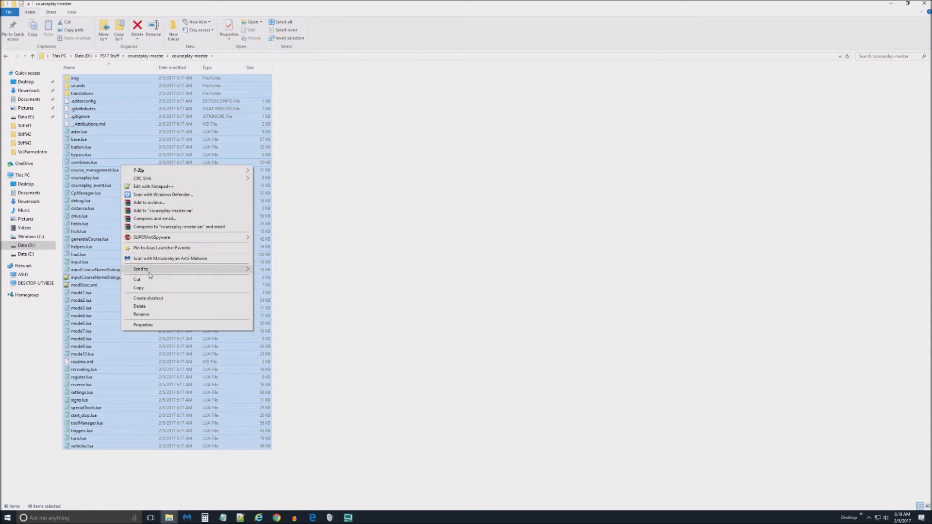
{"action": "mouse_move", "coordinate": [151, 272]}
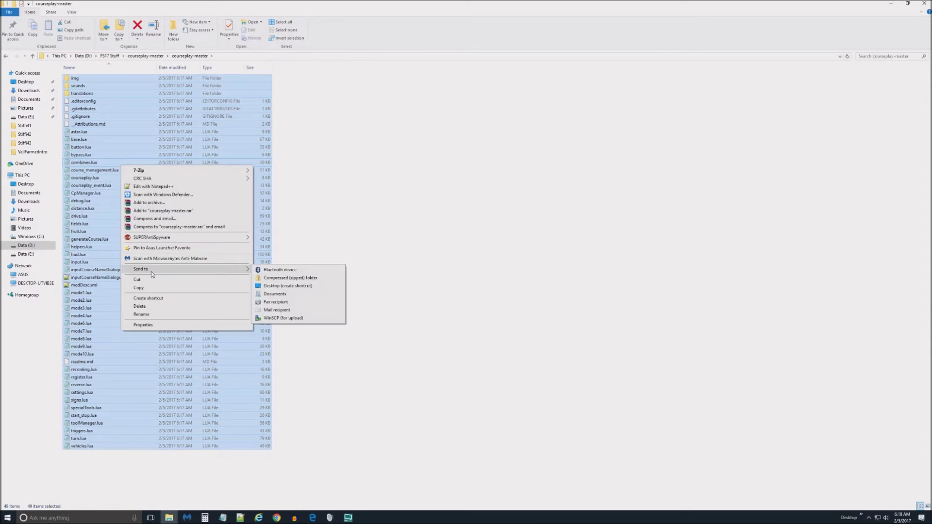
{"action": "left_click", "coordinate": [289, 280]}
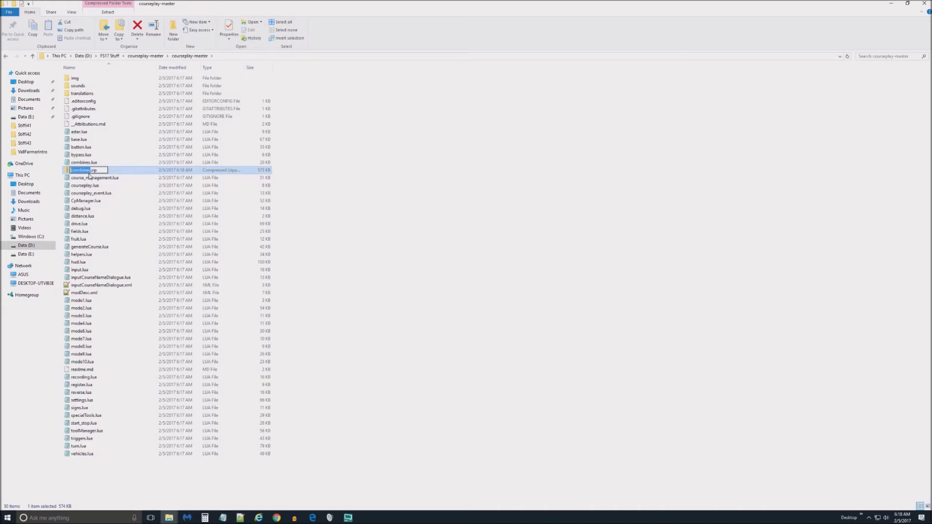
{"action": "type", "text": "FS17_CoursePlay"}
{"action": "left_click", "coordinate": [89, 177]}
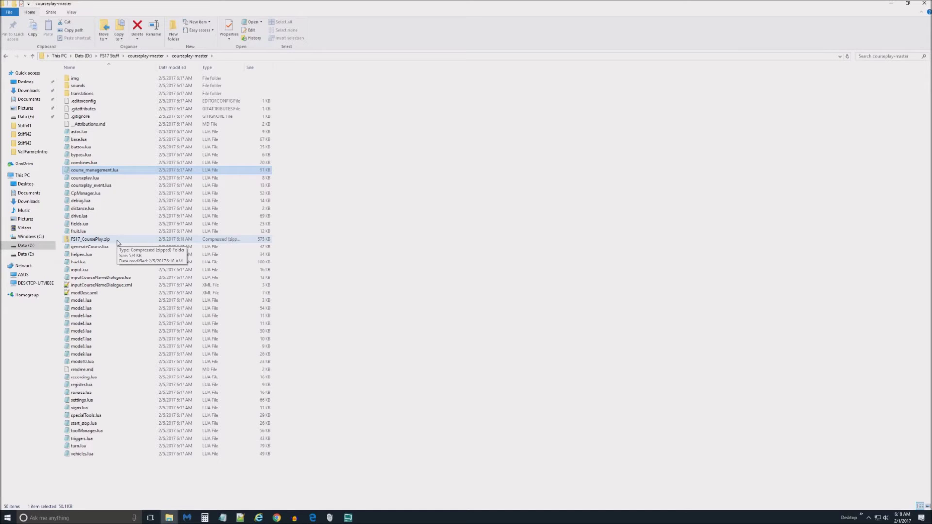
- Move FS17_CoursePlay.zip up one level into the outer courseplay-master folder
{"action": "right_click", "coordinate": [118, 243]}
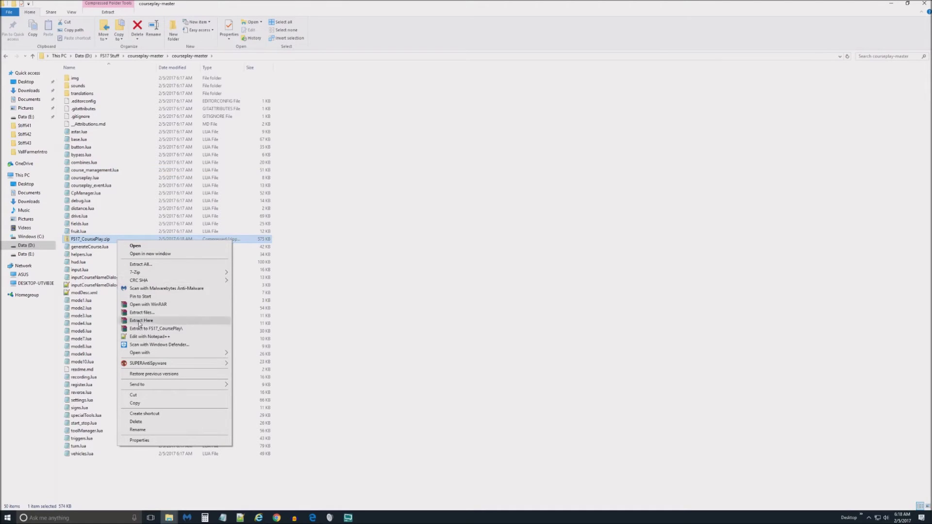
{"action": "left_click", "coordinate": [143, 394]}
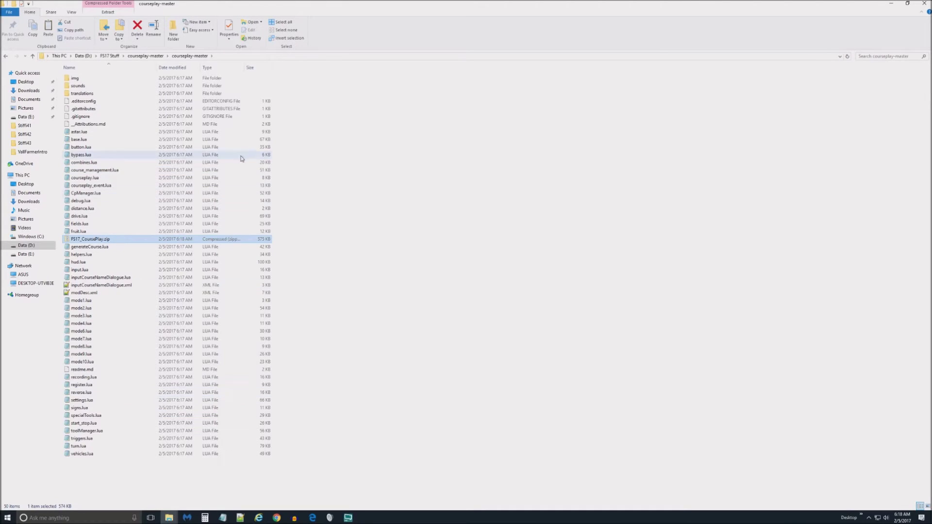
{"action": "left_click", "coordinate": [139, 57]}
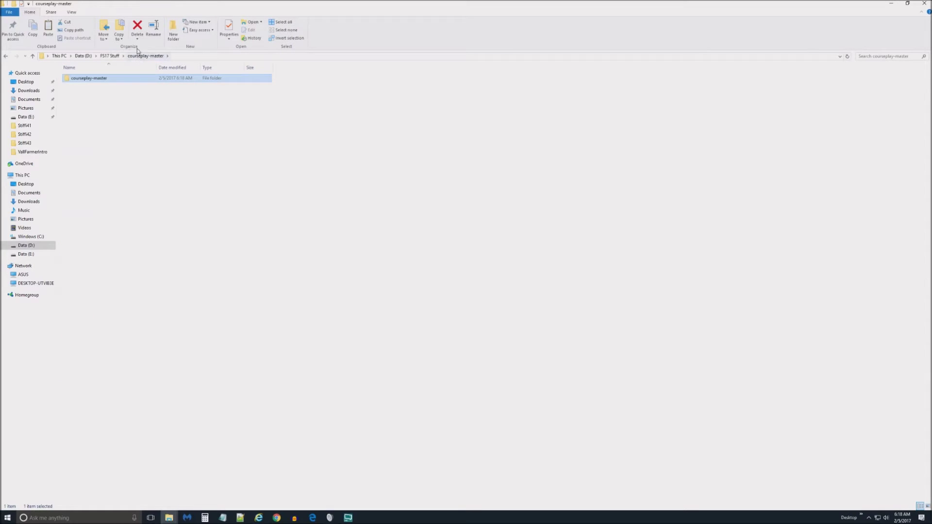
{"action": "right_click", "coordinate": [111, 103]}
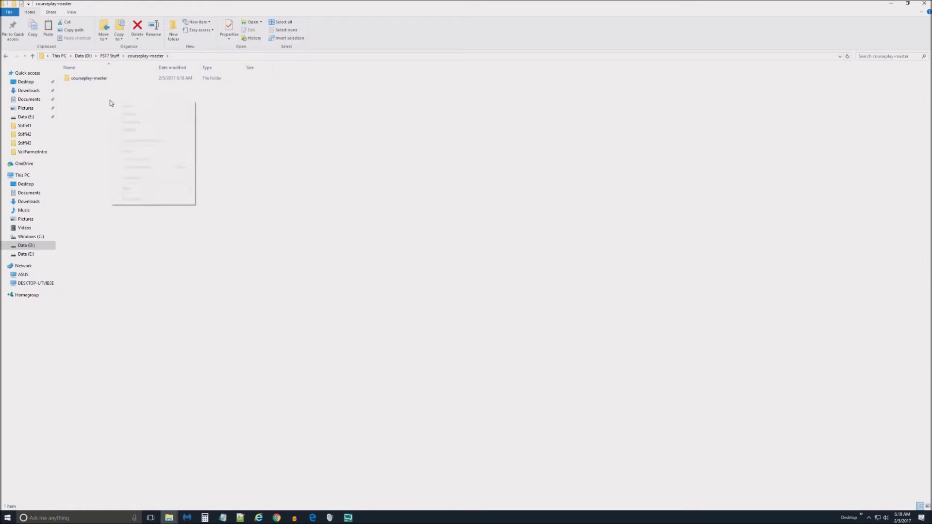
{"action": "left_click", "coordinate": [131, 151]}
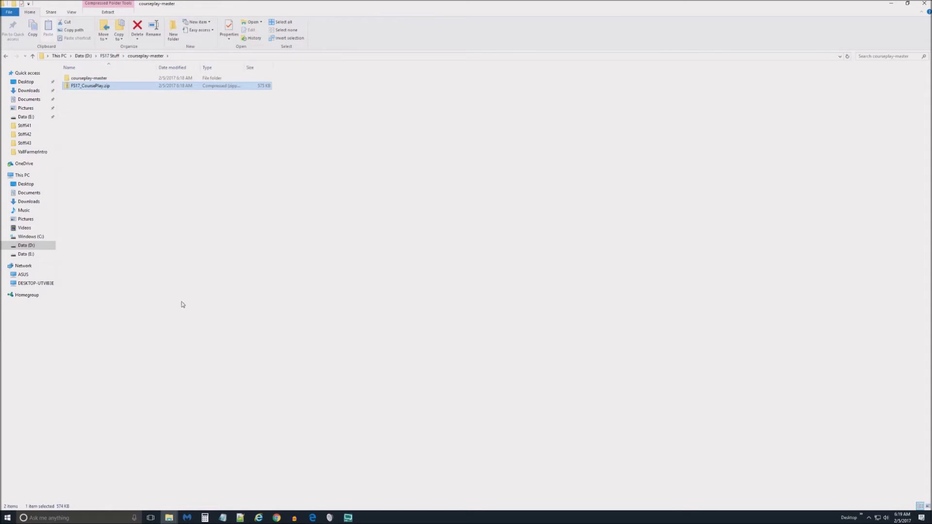
- Switch to the Farming Simulator mods folder and copy the file name of the existing FS17_CoursePlay5.zip
{"action": "left_click", "coordinate": [169, 518]}
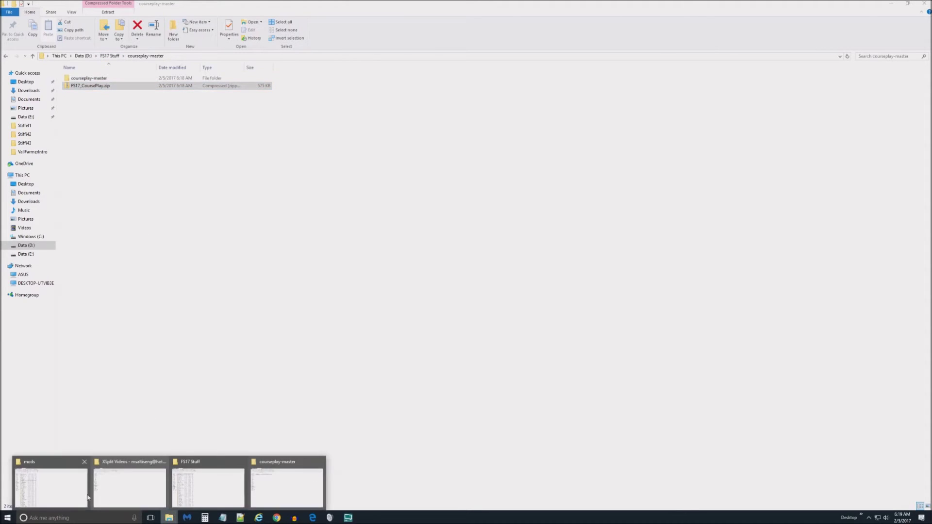
{"action": "left_click", "coordinate": [68, 492]}
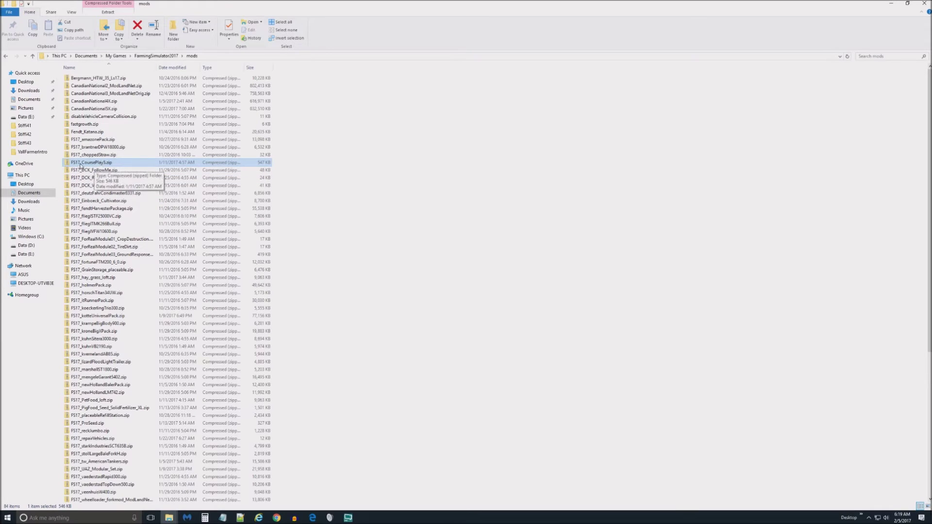
{"action": "left_click", "coordinate": [105, 165]}
{"action": "right_click", "coordinate": [99, 163]}
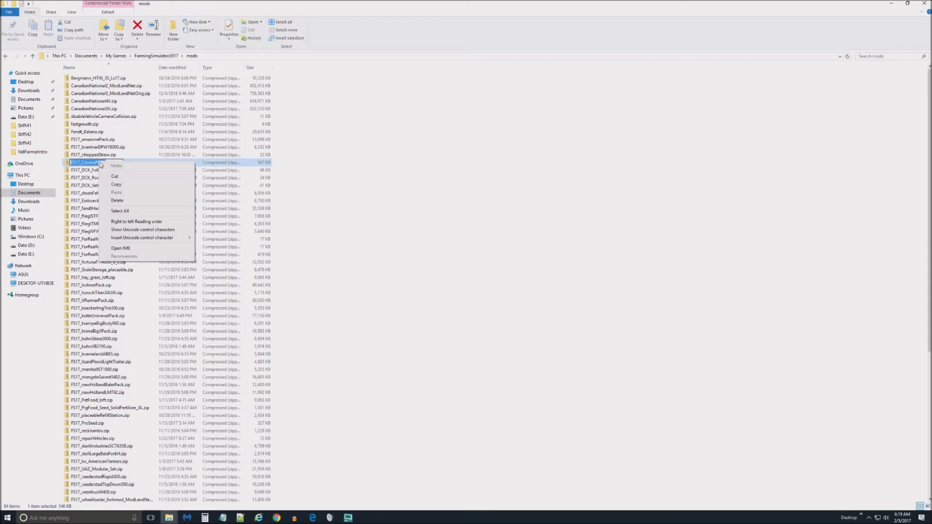
{"action": "left_click", "coordinate": [116, 185]}
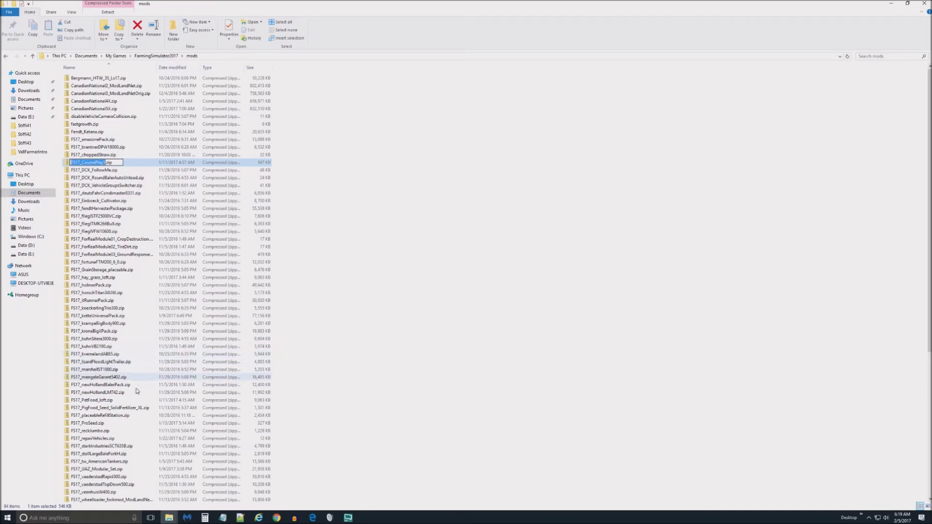
- Return to the courseplay-master folder and rename the new archive to FS17_CoursePlay5.zip using the copied name
{"action": "left_click", "coordinate": [169, 518]}
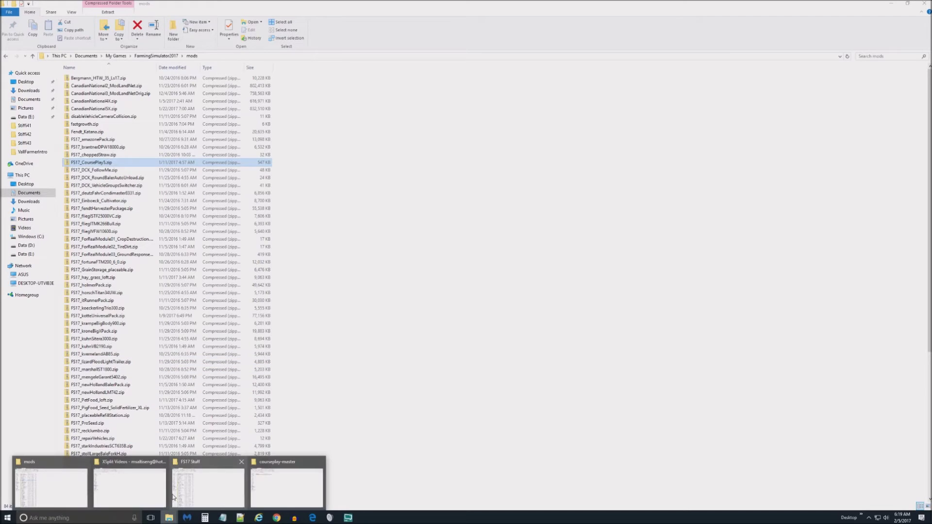
{"action": "left_click", "coordinate": [261, 498]}
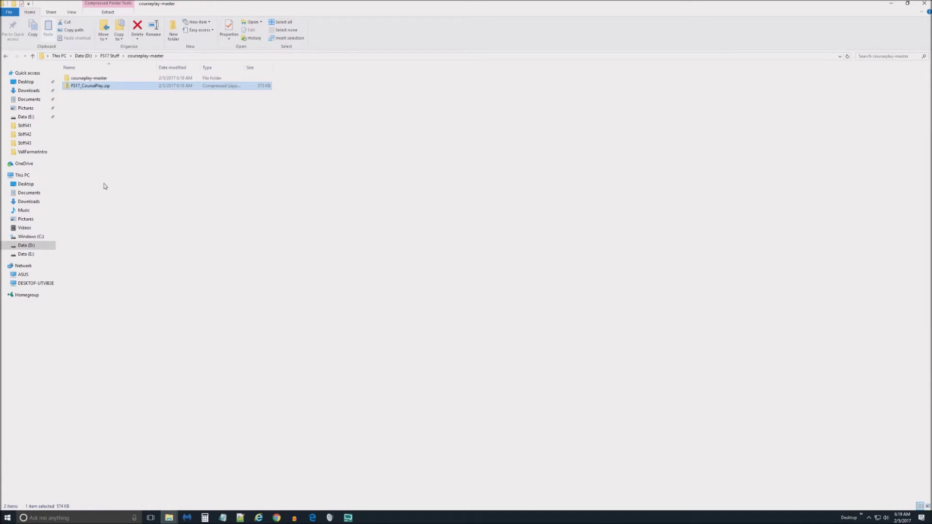
{"action": "left_click", "coordinate": [89, 87]}
{"action": "right_click", "coordinate": [90, 88]}
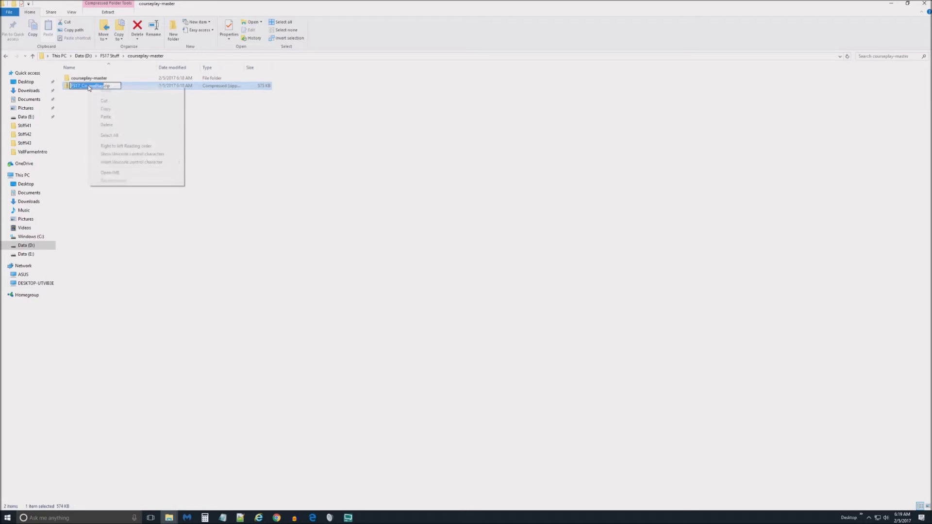
{"action": "left_click", "coordinate": [106, 117]}
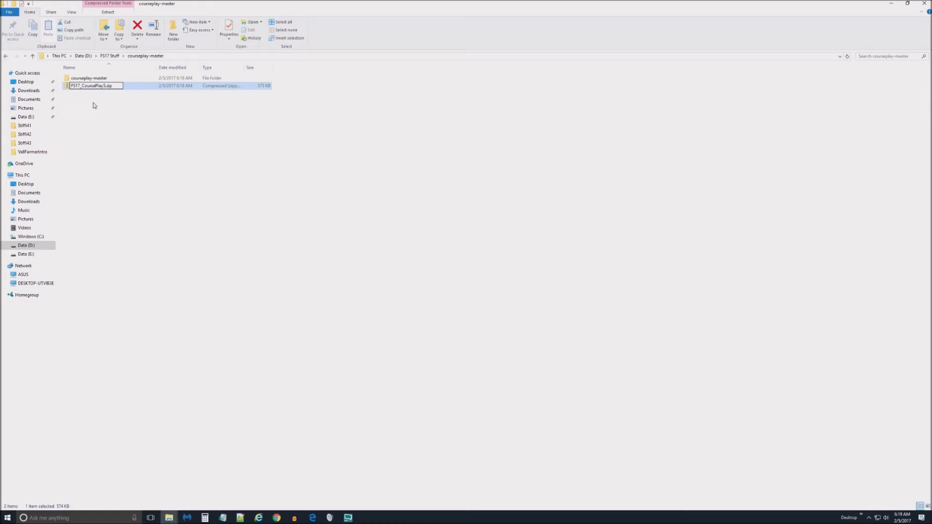
{"action": "left_click", "coordinate": [94, 105]}
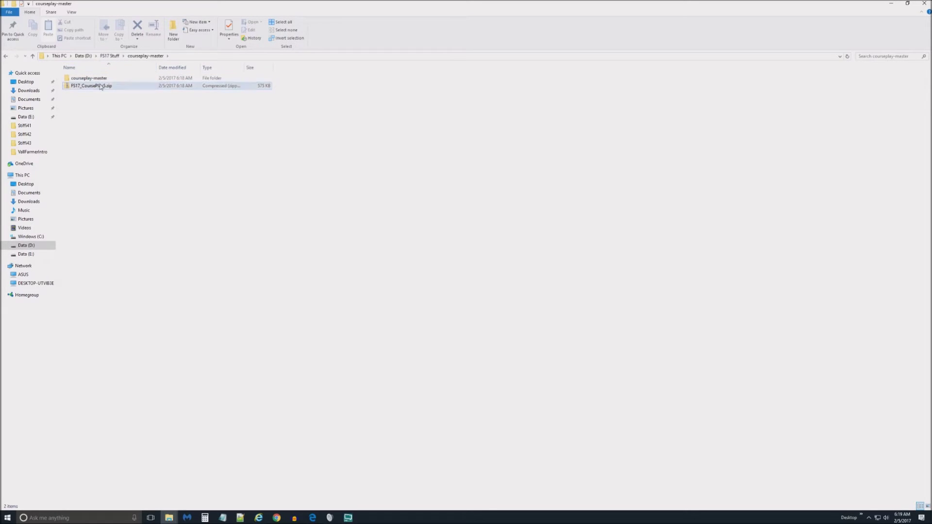
- Move the existing FS17_CoursePlay5.zip out of the mods folder into the FS17 Stuff folder on the D drive
{"action": "mouse_move", "coordinate": [169, 518]}
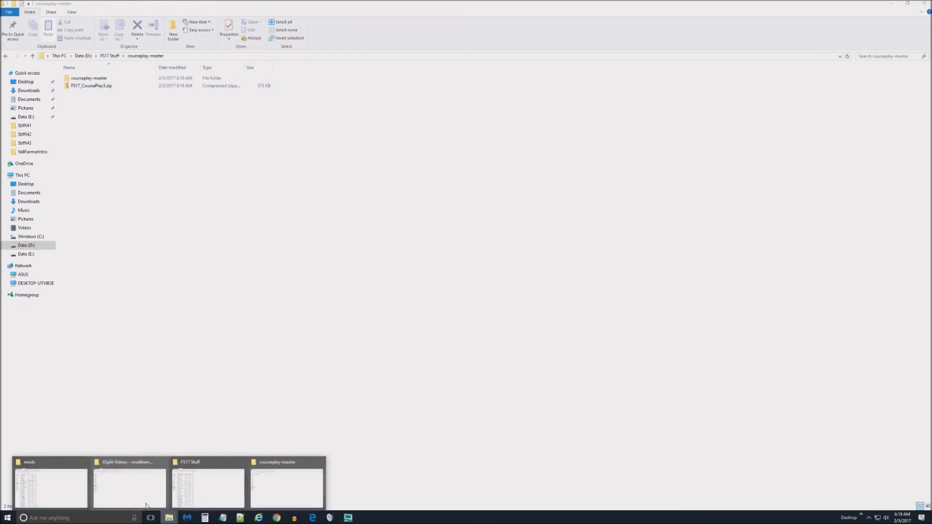
{"action": "left_click", "coordinate": [72, 489]}
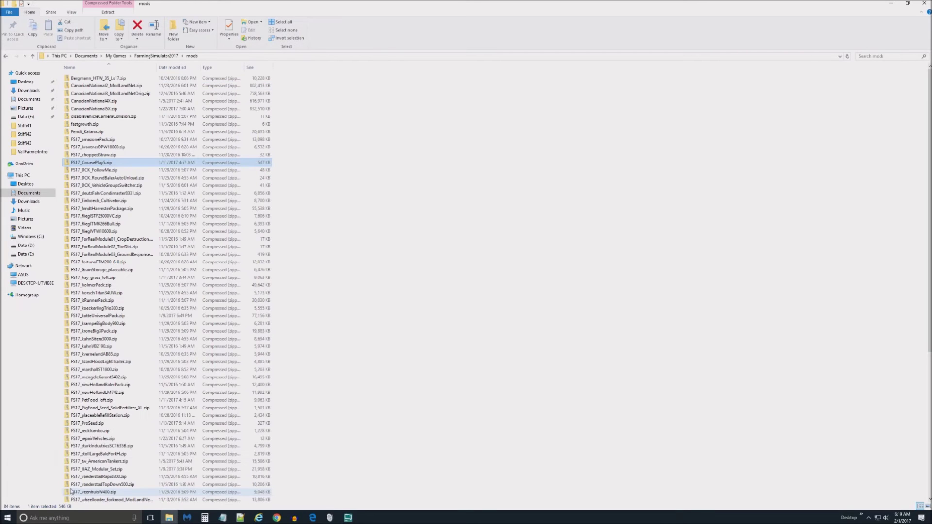
{"action": "right_click", "coordinate": [128, 166]}
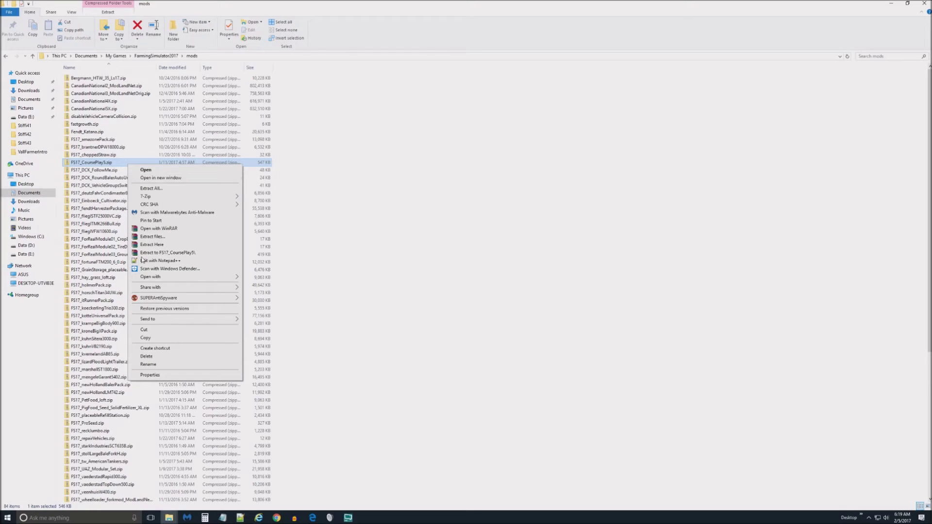
{"action": "left_click", "coordinate": [150, 331]}
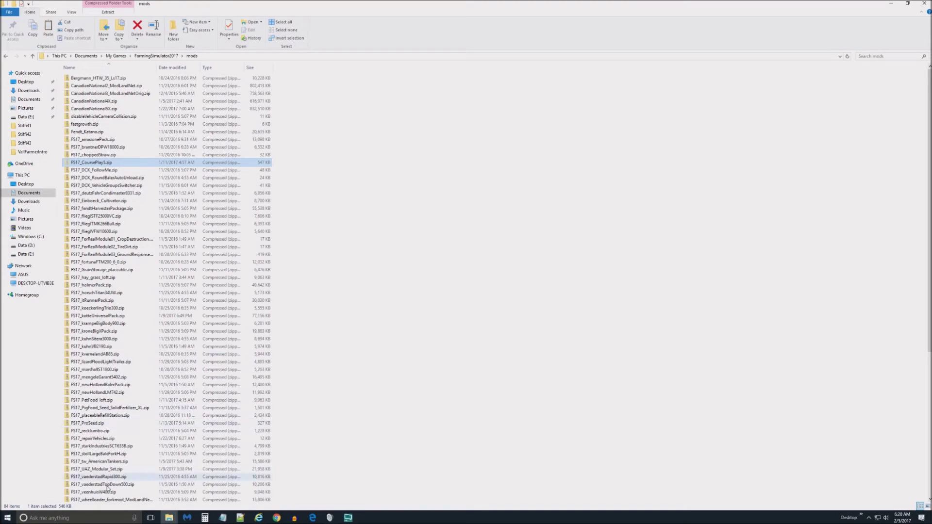
{"action": "mouse_move", "coordinate": [174, 522]}
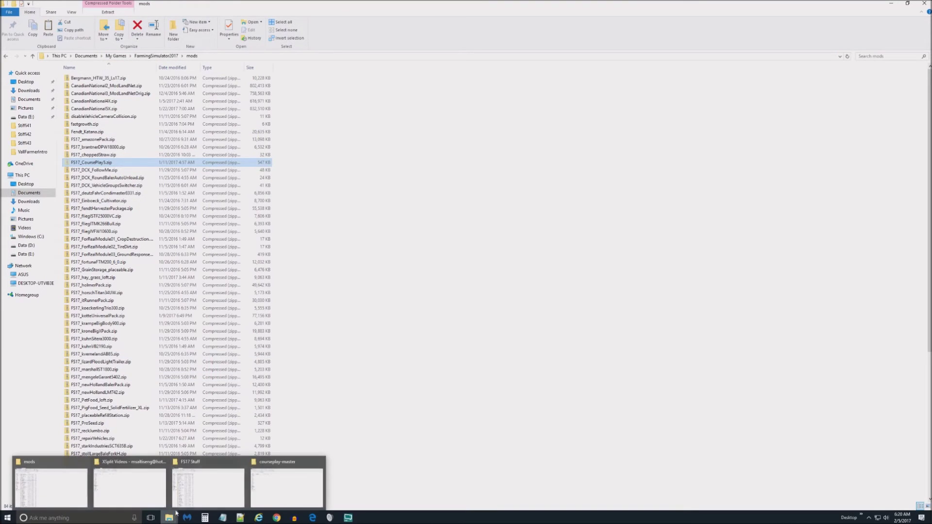
{"action": "mouse_move", "coordinate": [279, 491]}
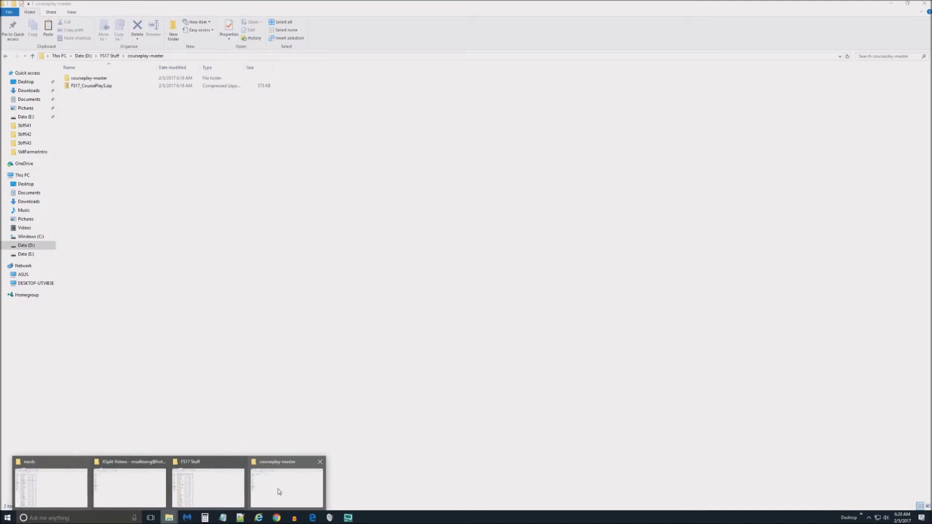
{"action": "left_click", "coordinate": [279, 491]}
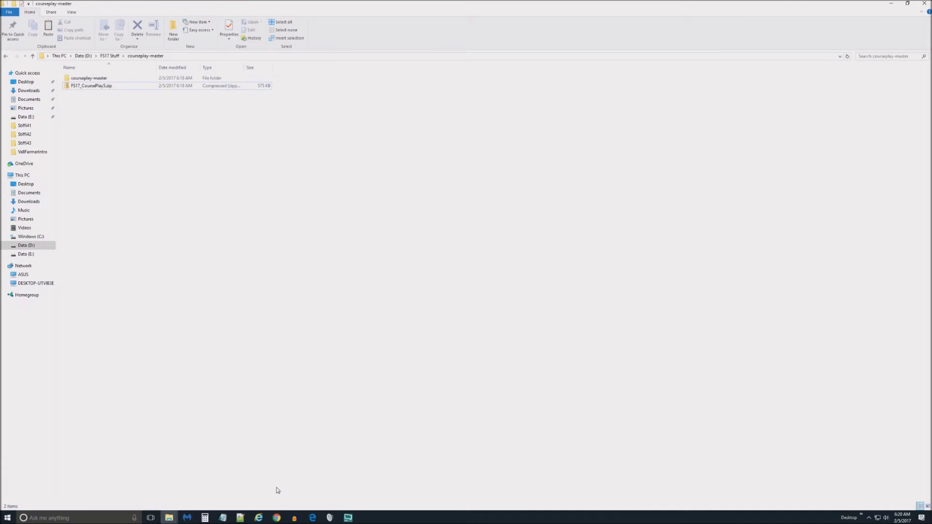
{"action": "left_click", "coordinate": [111, 56]}
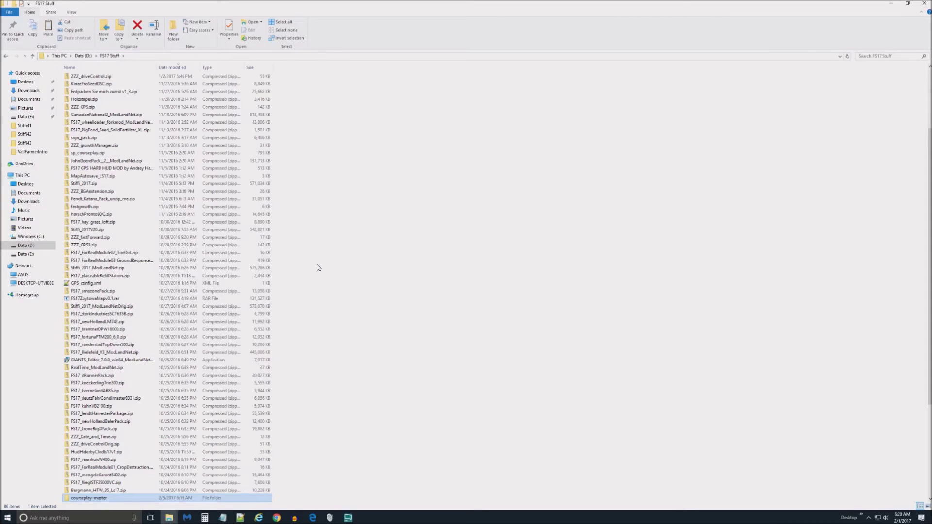
{"action": "scroll", "coordinate": [318, 267], "scroll_direction": "down", "scroll_amount": 3}
{"action": "scroll", "coordinate": [318, 268], "scroll_direction": "down", "scroll_amount": 3}
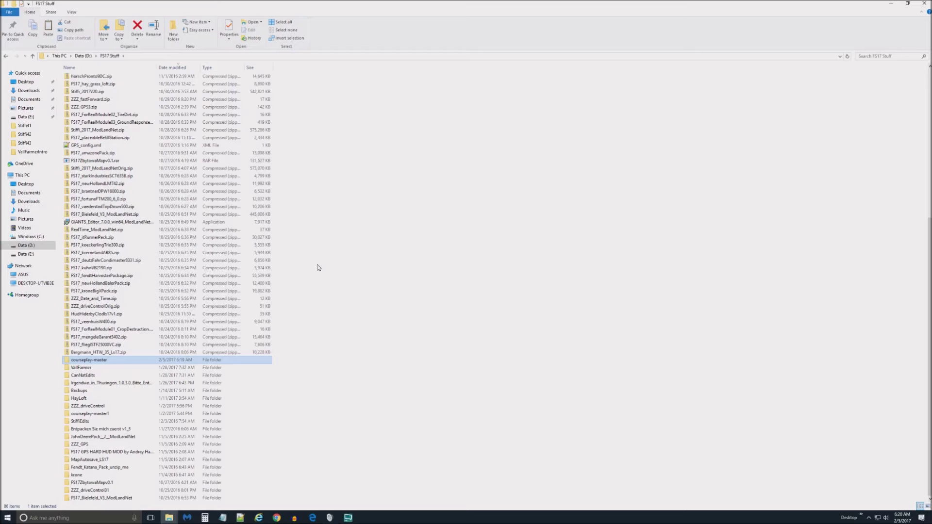
{"action": "right_click", "coordinate": [318, 267]}
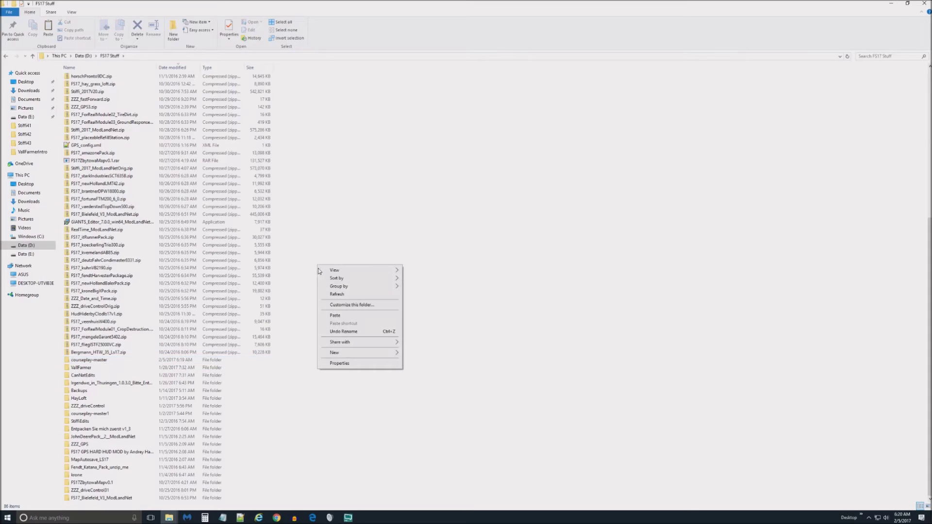
{"action": "left_click", "coordinate": [335, 316]}
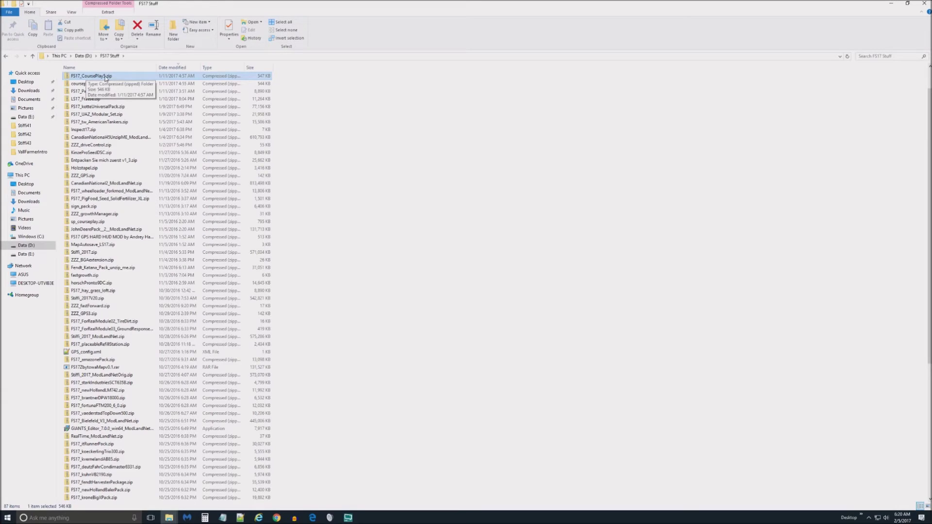
- Rename the older Courseplay archive in FS17 Stuff to FS17_CoursePlay5Orig.zip
{"action": "left_click", "coordinate": [106, 77]}
{"action": "left_click", "coordinate": [105, 76]}
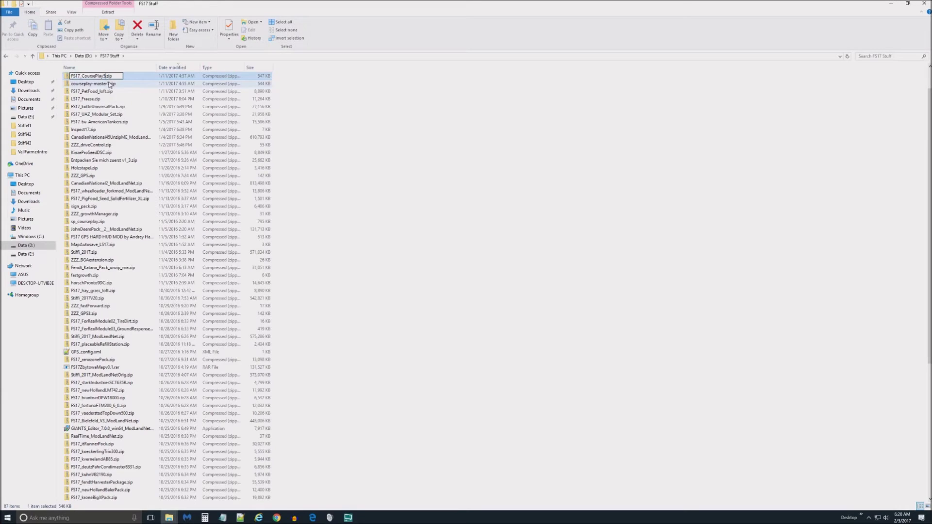
{"action": "type", "text": "0"}
{"action": "type", "text": "rig"}
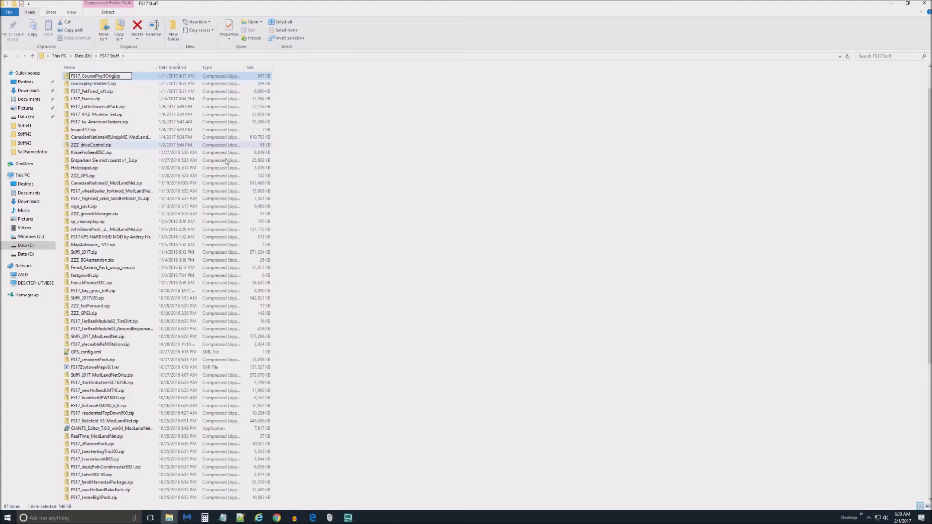
{"action": "left_click", "coordinate": [315, 212]}
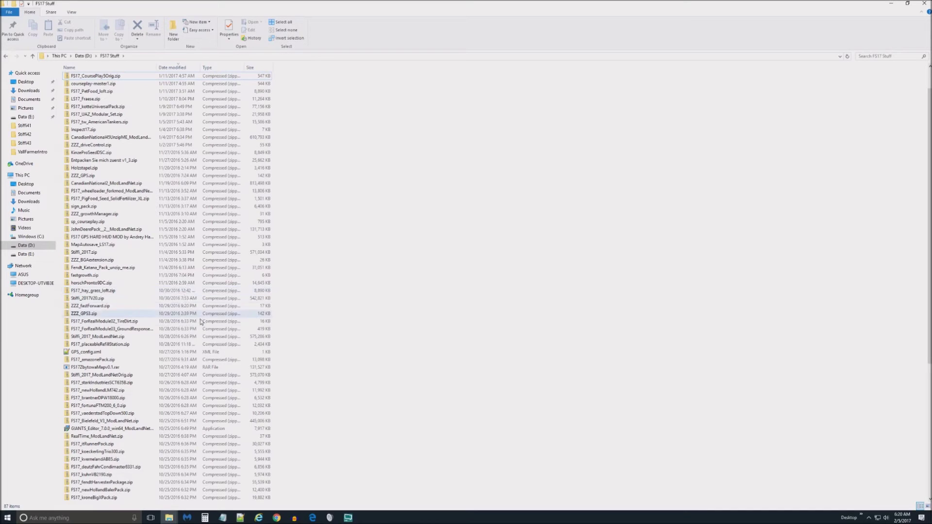
- Open the courseplay-master folder inside FS17 Stuff and copy the new FS17_CoursePlay5.zip
{"action": "mouse_move", "coordinate": [171, 520]}
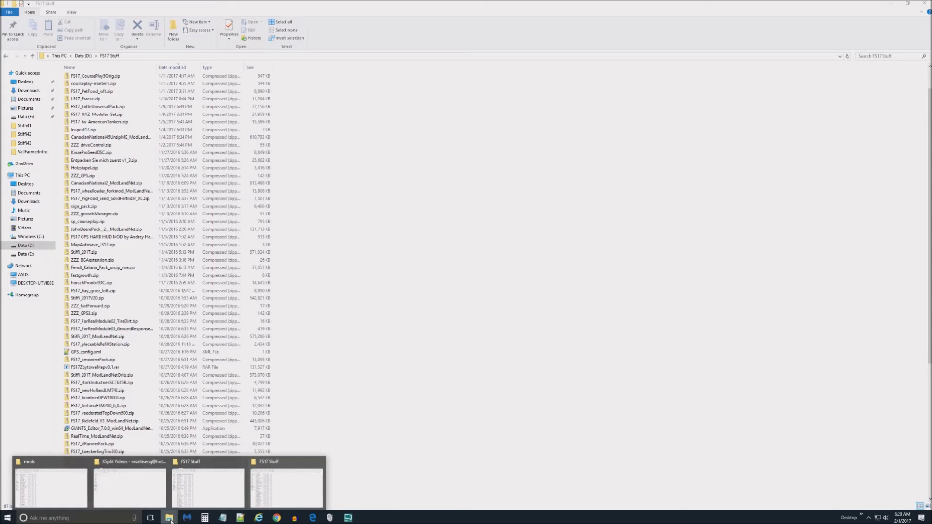
{"action": "mouse_move", "coordinate": [218, 484]}
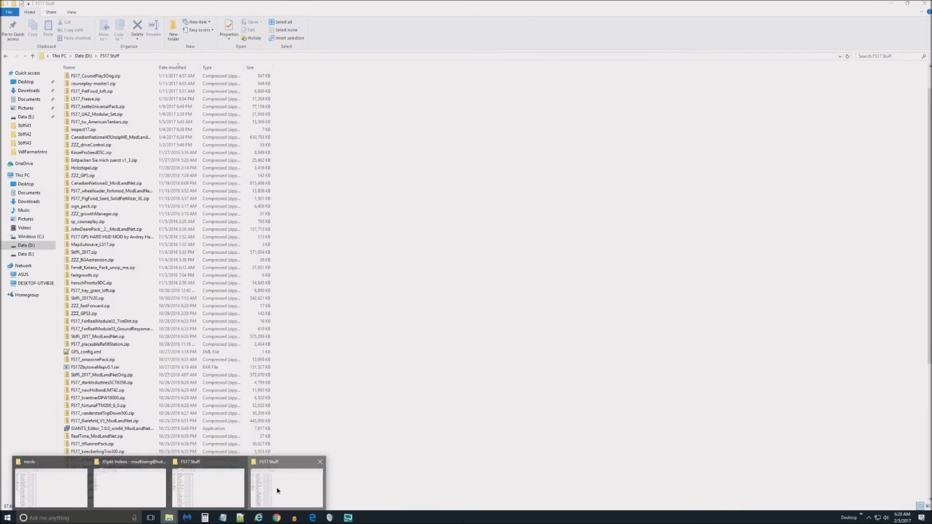
{"action": "left_click", "coordinate": [275, 489]}
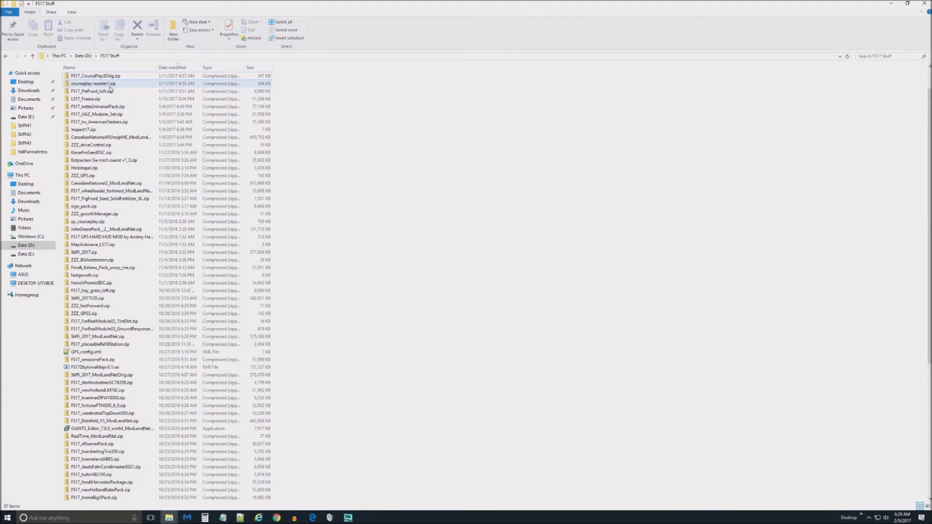
{"action": "scroll", "coordinate": [111, 89], "scroll_direction": "up", "scroll_amount": 2}
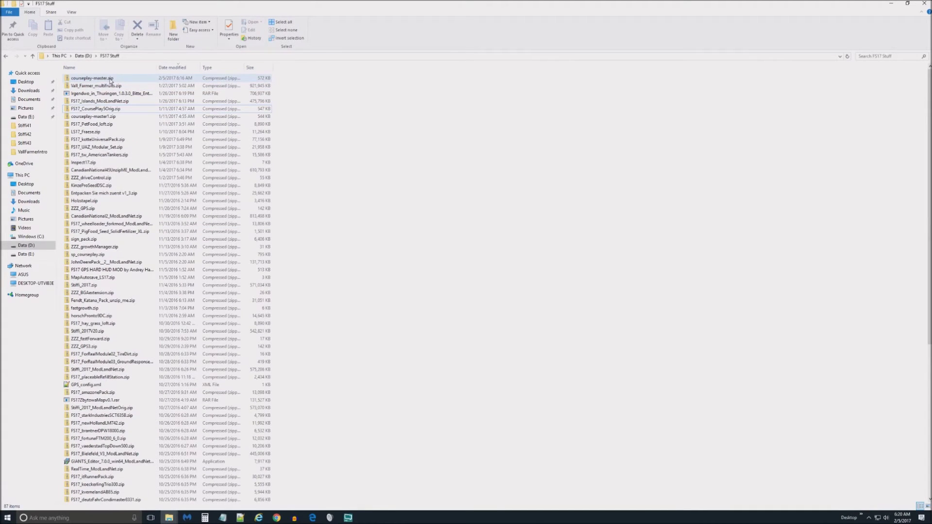
{"action": "scroll", "coordinate": [110, 81], "scroll_direction": "down", "scroll_amount": 10}
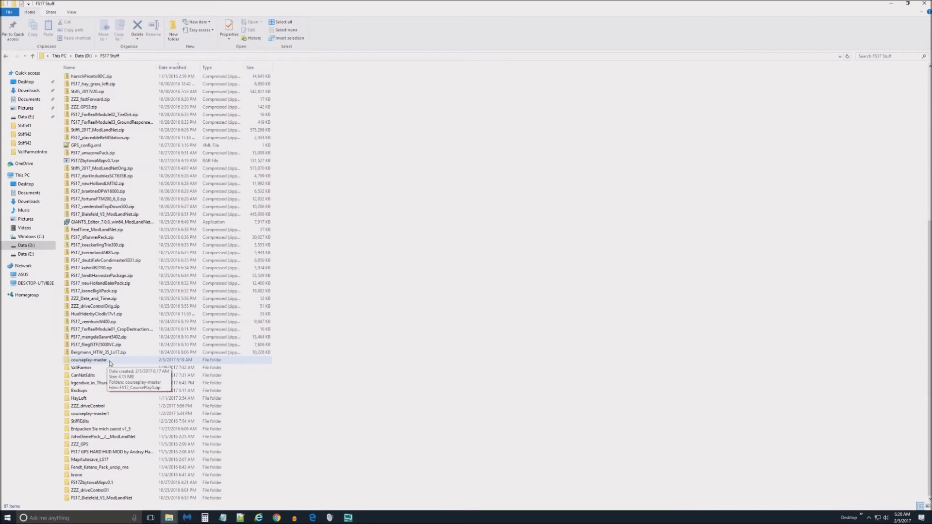
{"action": "double_click", "coordinate": [108, 363]}
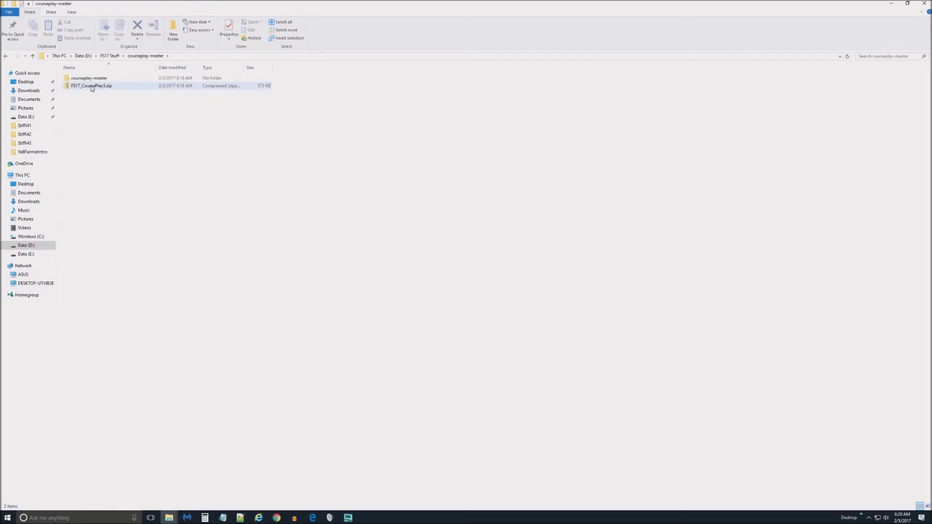
{"action": "left_click", "coordinate": [92, 88]}
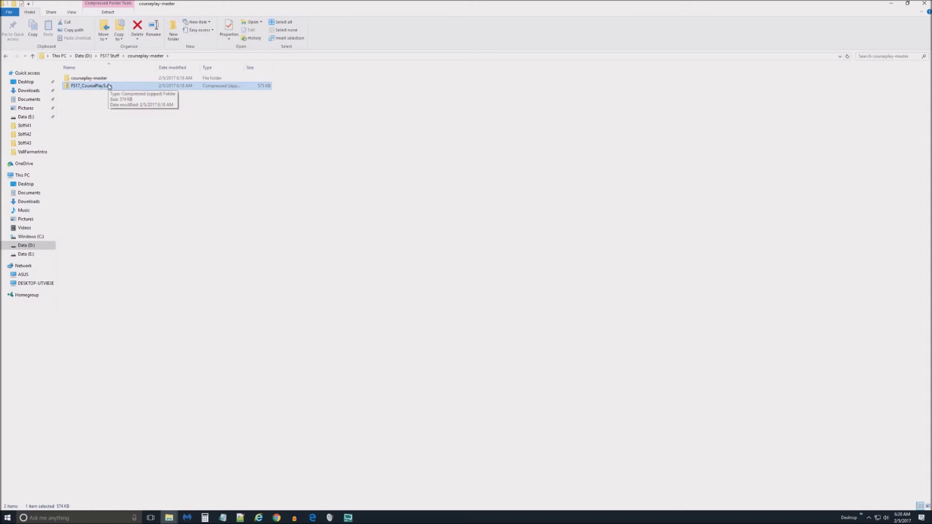
{"action": "right_click", "coordinate": [109, 87]}
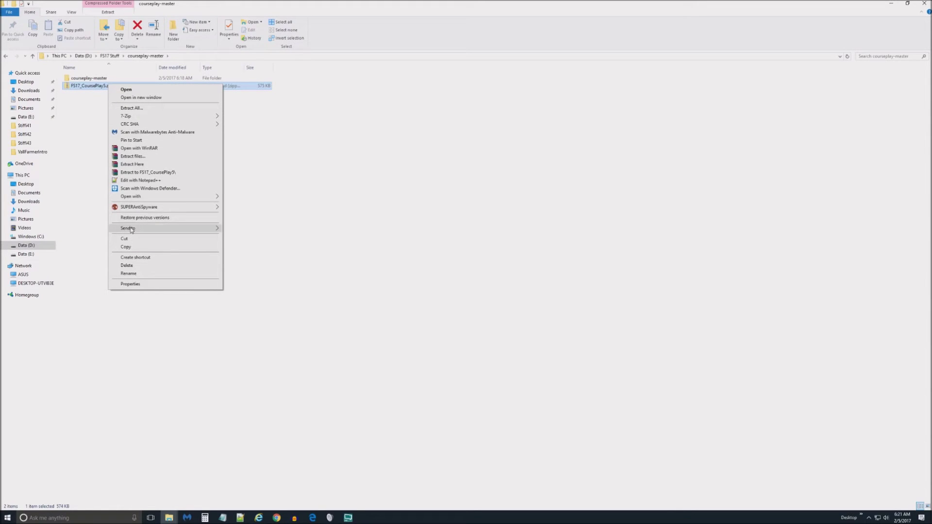
{"action": "left_click", "coordinate": [131, 247]}
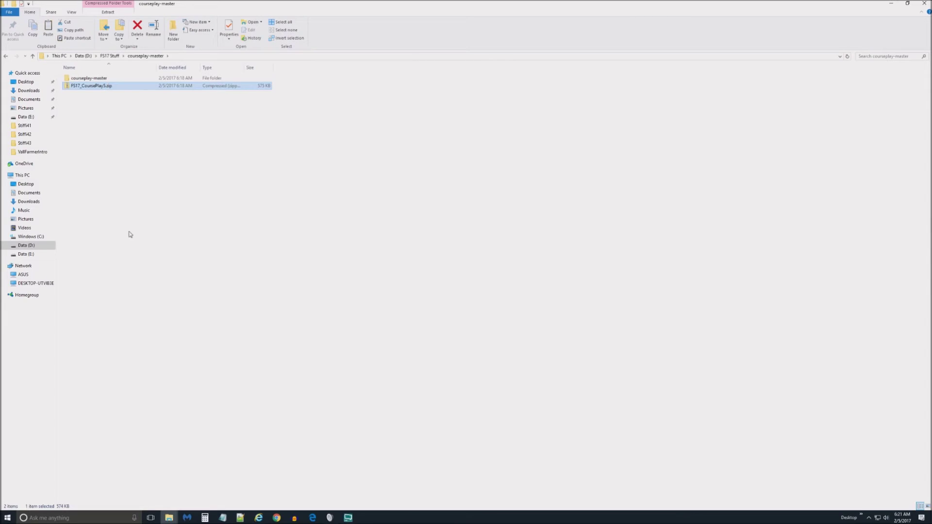
- Paste the new FS17_CoursePlay5.zip into the Farming Simulator 2017 mods folder
{"action": "mouse_move", "coordinate": [170, 518]}
{"action": "left_click", "coordinate": [54, 492]}
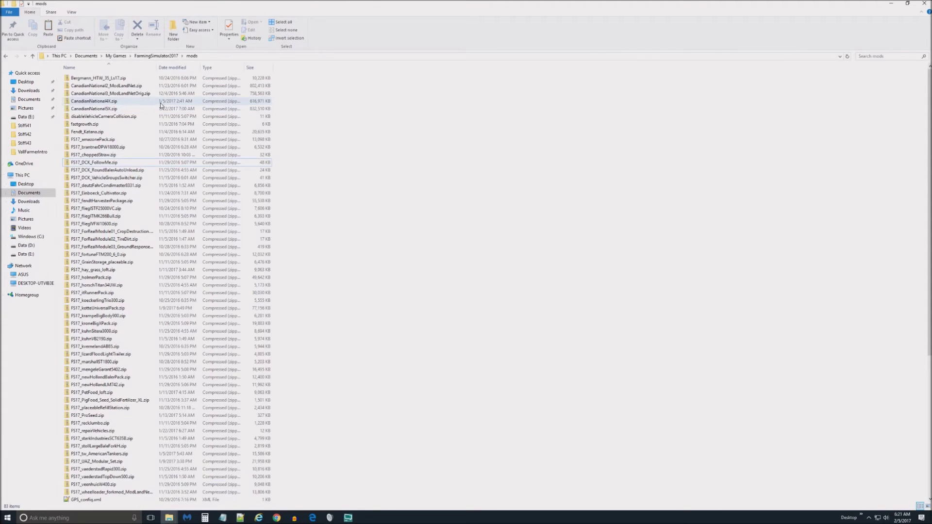
{"action": "right_click", "coordinate": [318, 199]}
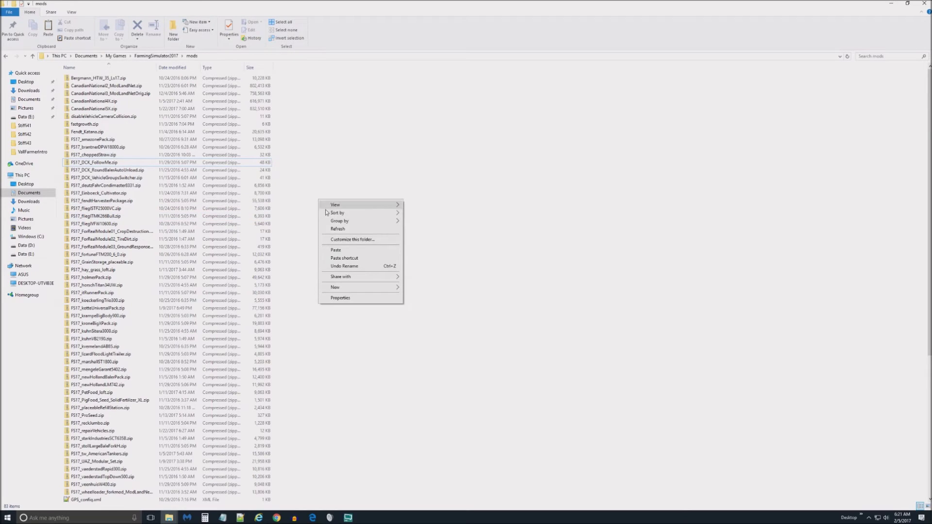
{"action": "left_click", "coordinate": [338, 251]}
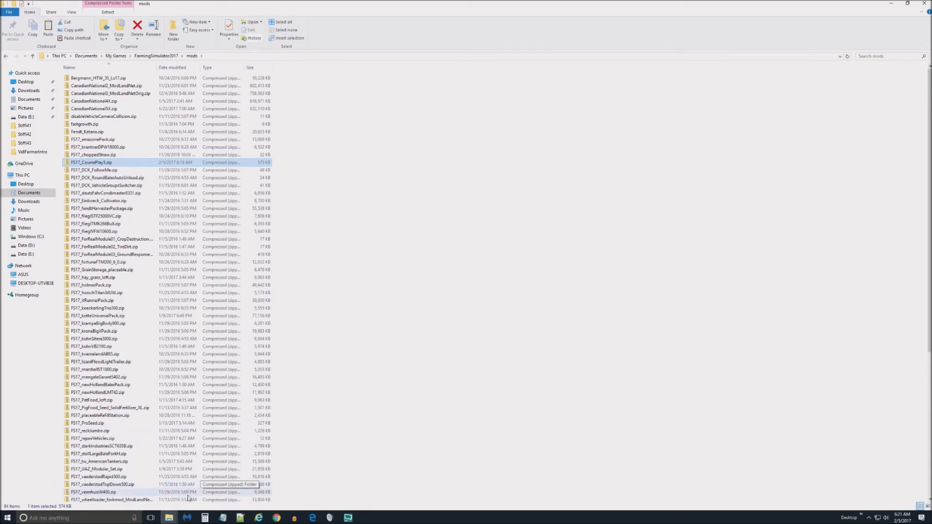
- Launch Farming Simulator 17 and skip the intro video to reach the main menu
{"action": "left_click", "coordinate": [8, 519]}
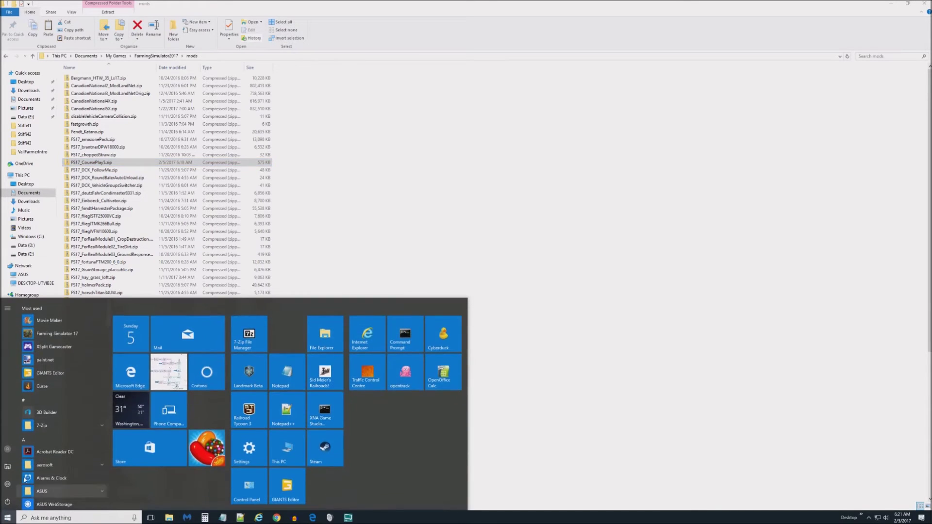
{"action": "left_click", "coordinate": [62, 334]}
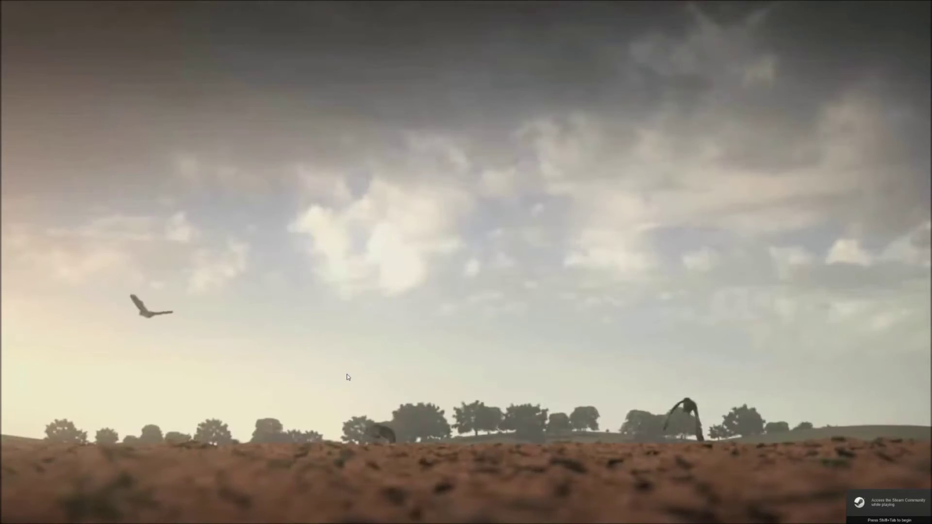
{"action": "left_click", "coordinate": [354, 368]}
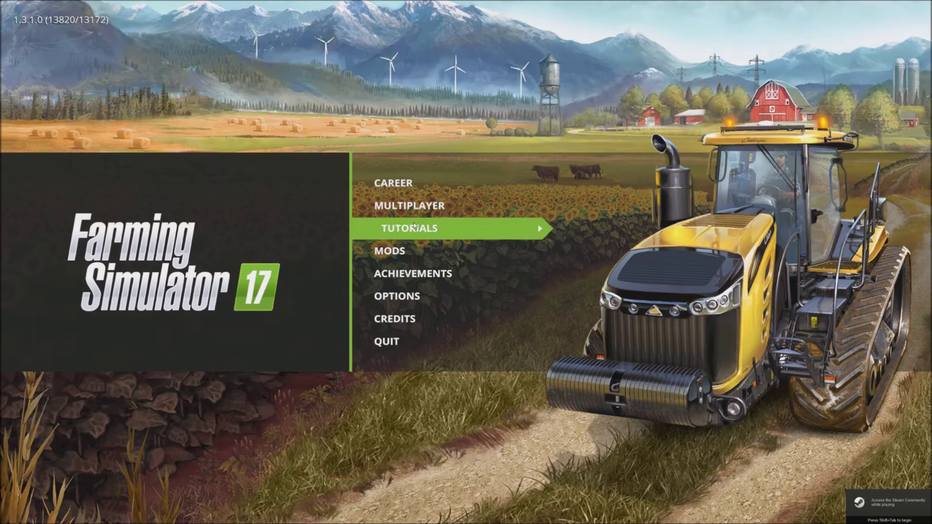
- Open the career savegames and continue with Savegame 8 on the Vall_Farmer_multifruits map
{"action": "left_click", "coordinate": [417, 185]}
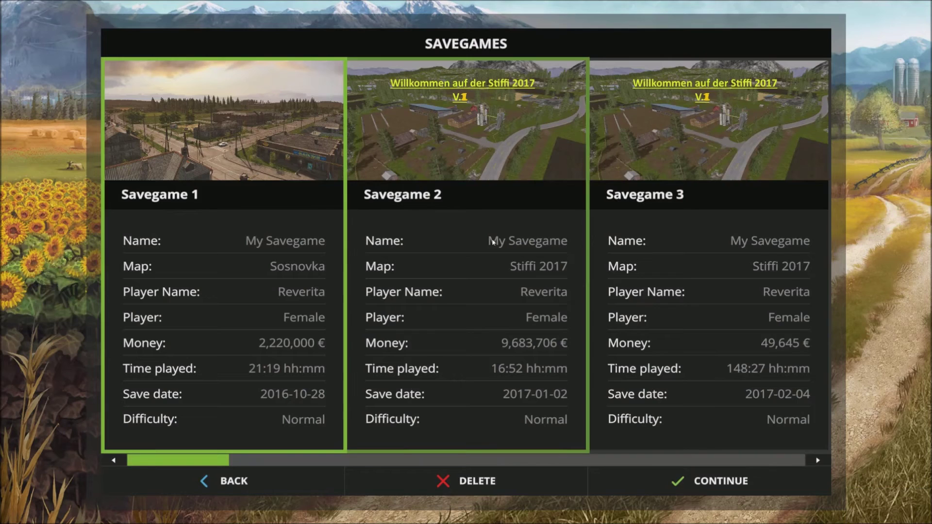
{"action": "scroll", "coordinate": [492, 243], "scroll_direction": "down", "scroll_amount": 6}
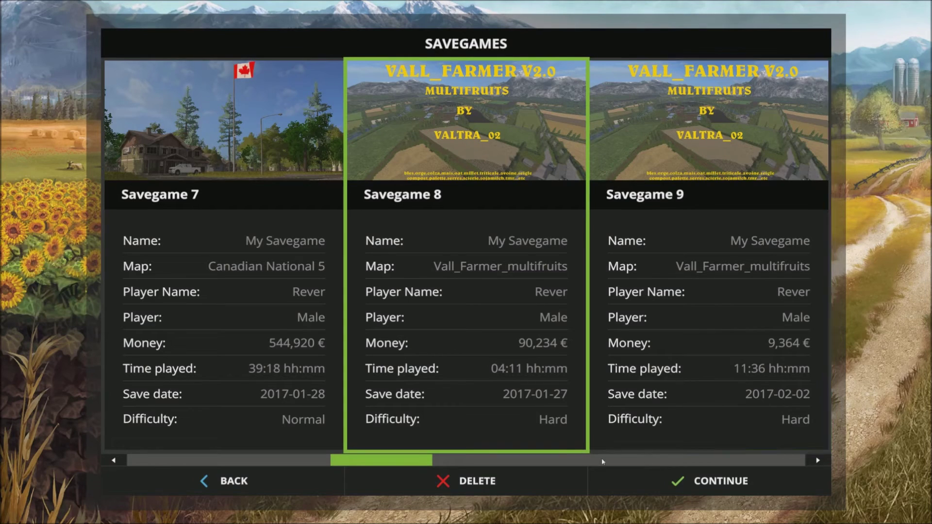
{"action": "left_click", "coordinate": [657, 486]}
- Look through the mods list for the Courseplay entry and check its version number and that it is enabled
{"action": "scroll", "coordinate": [583, 361], "scroll_direction": "down", "scroll_amount": 6}
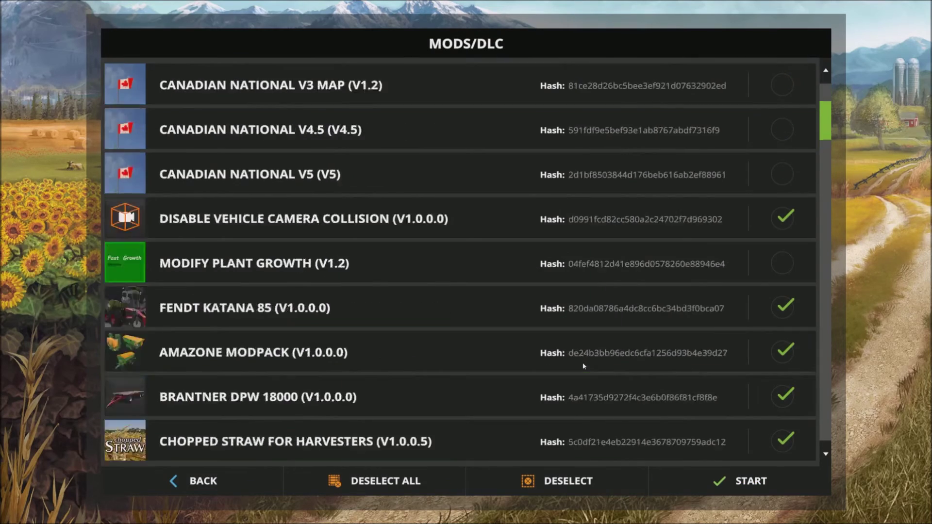
{"action": "scroll", "coordinate": [583, 369], "scroll_direction": "down", "scroll_amount": 20}
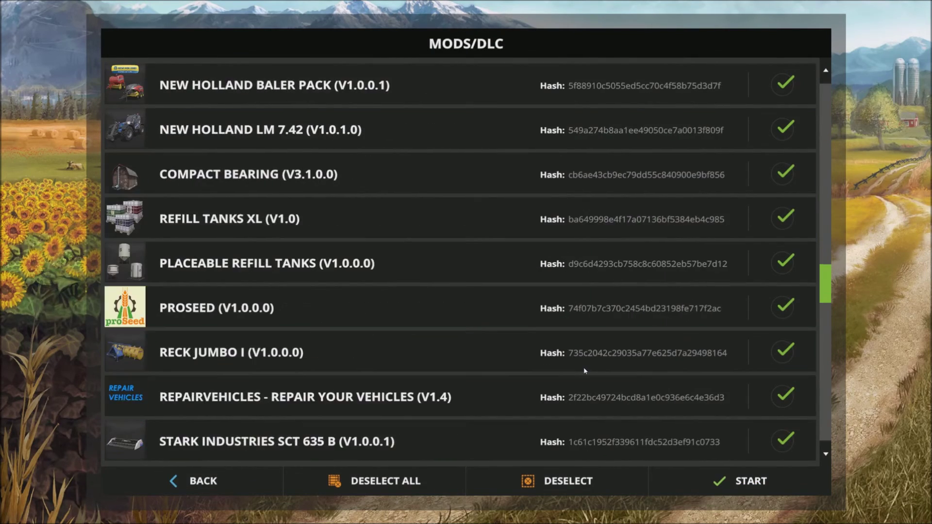
{"action": "scroll", "coordinate": [584, 367], "scroll_direction": "down", "scroll_amount": 15}
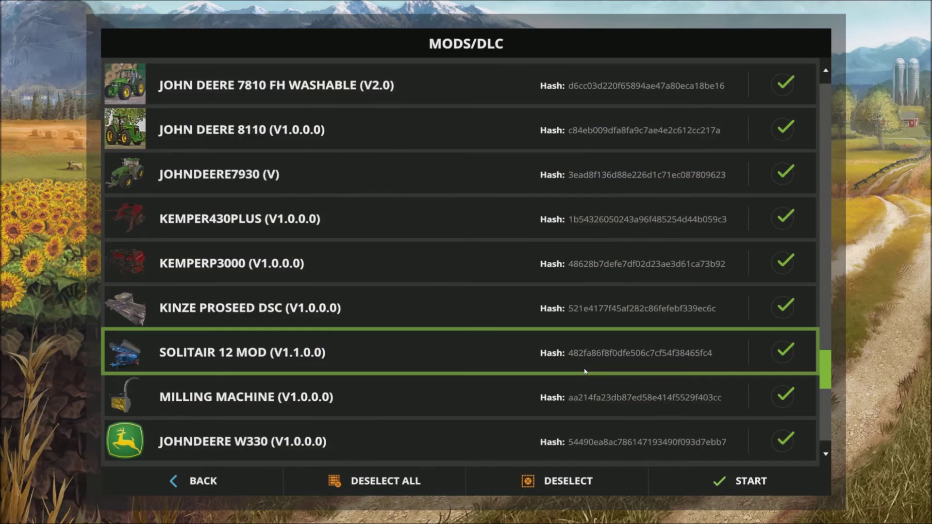
{"action": "scroll", "coordinate": [584, 371], "scroll_direction": "down", "scroll_amount": 12}
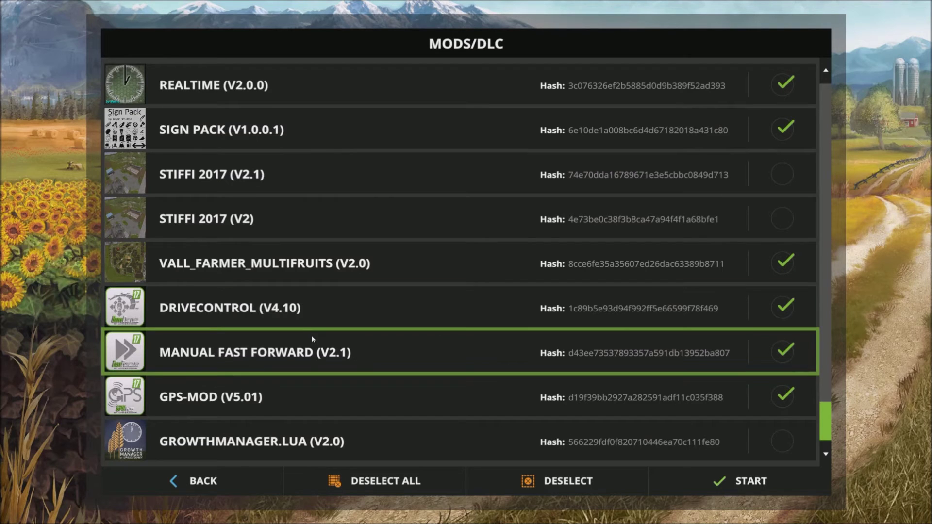
{"action": "scroll", "coordinate": [312, 338], "scroll_direction": "up", "scroll_amount": 7}
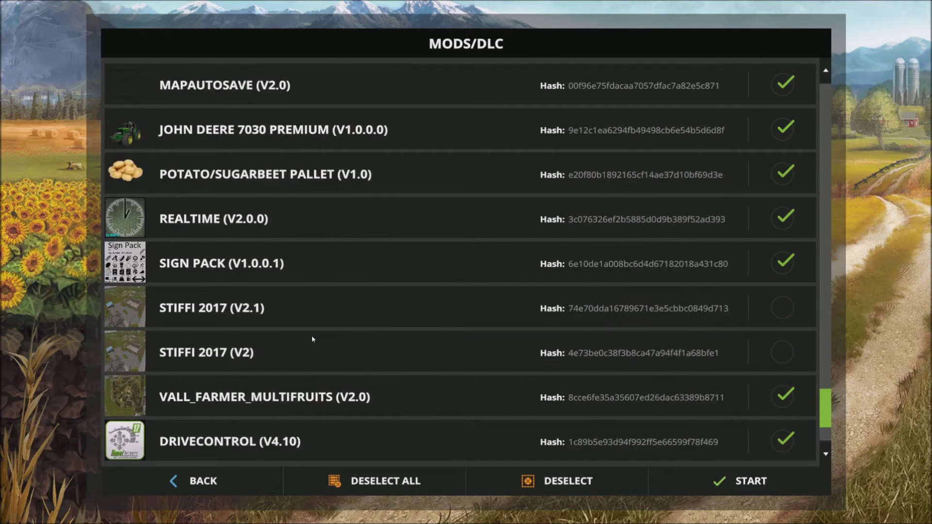
{"action": "scroll", "coordinate": [312, 339], "scroll_direction": "up", "scroll_amount": 20}
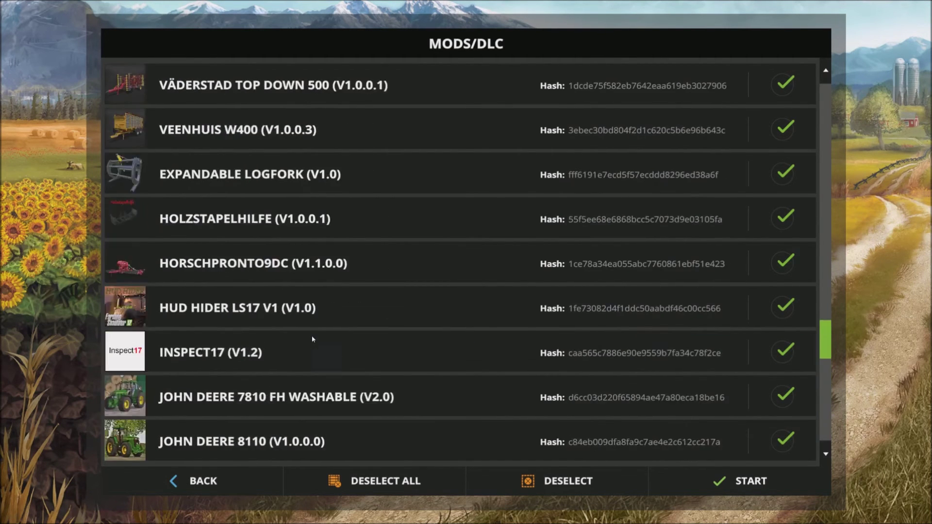
{"action": "scroll", "coordinate": [312, 338], "scroll_direction": "up", "scroll_amount": 12}
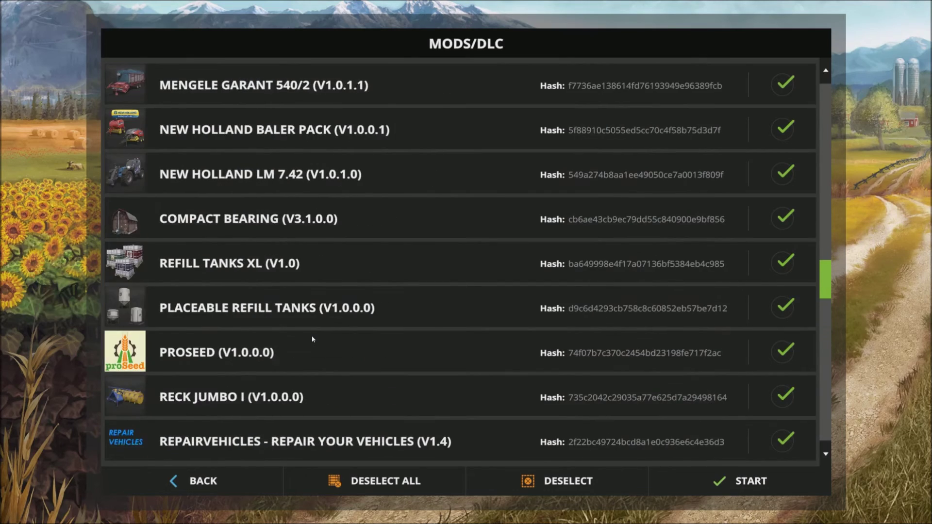
{"action": "scroll", "coordinate": [312, 336], "scroll_direction": "up", "scroll_amount": 13}
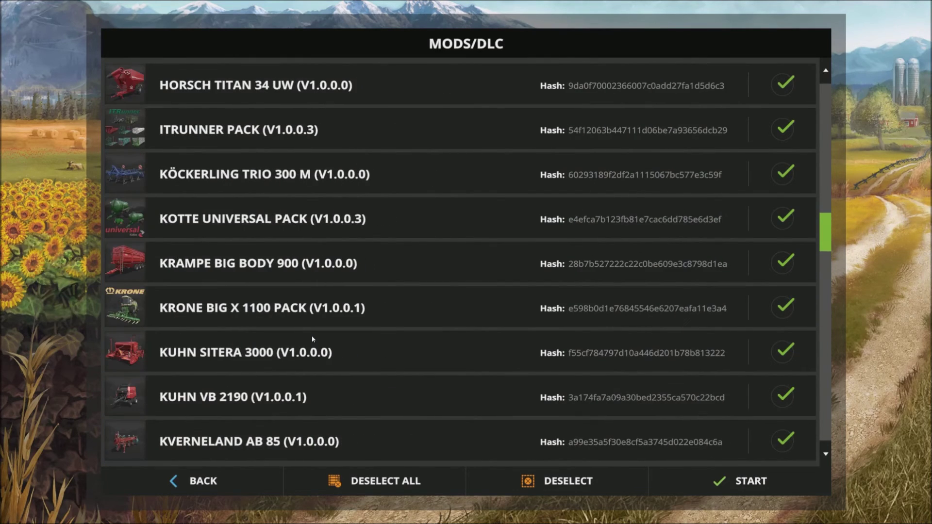
{"action": "scroll", "coordinate": [312, 336], "scroll_direction": "up", "scroll_amount": 10}
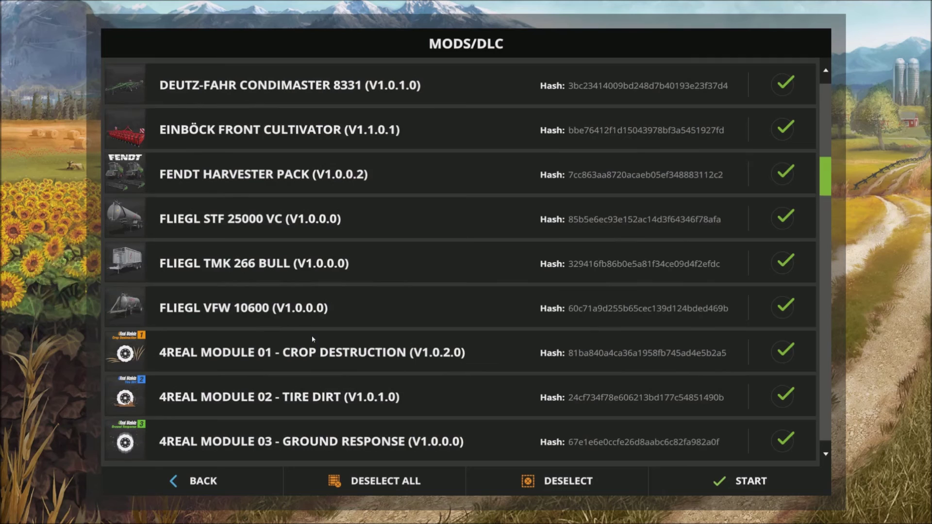
{"action": "scroll", "coordinate": [312, 336], "scroll_direction": "up", "scroll_amount": 1}
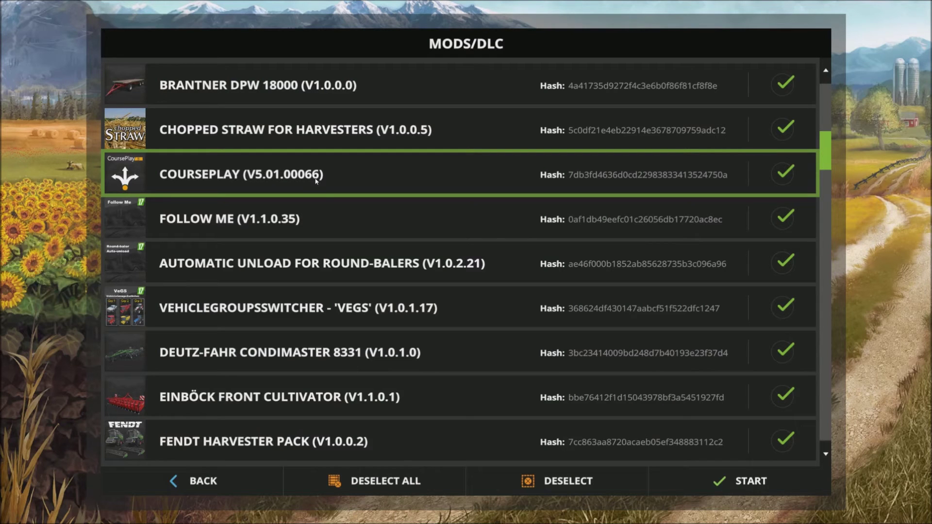
- Start the Vall_Farmer_multifruits savegame with the selected mods and enter the game world
{"action": "left_click", "coordinate": [727, 483]}
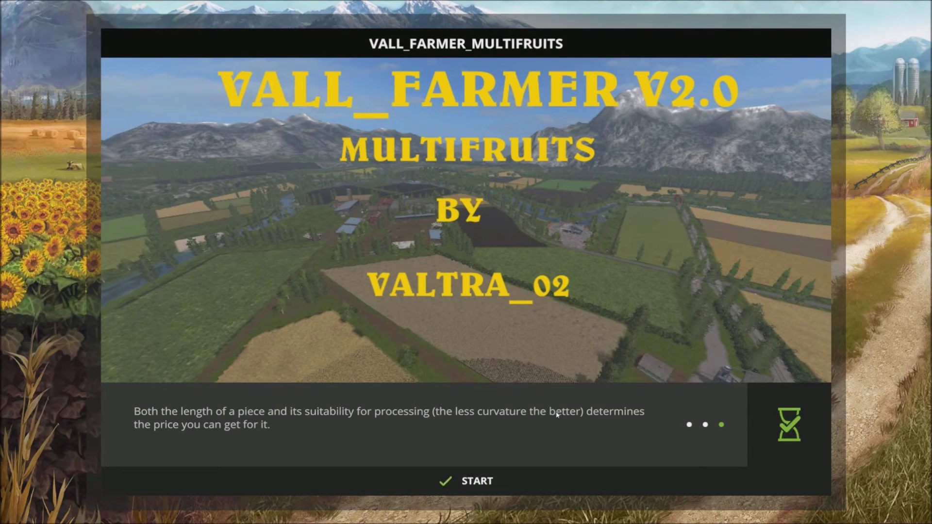
{"action": "left_click", "coordinate": [489, 483]}
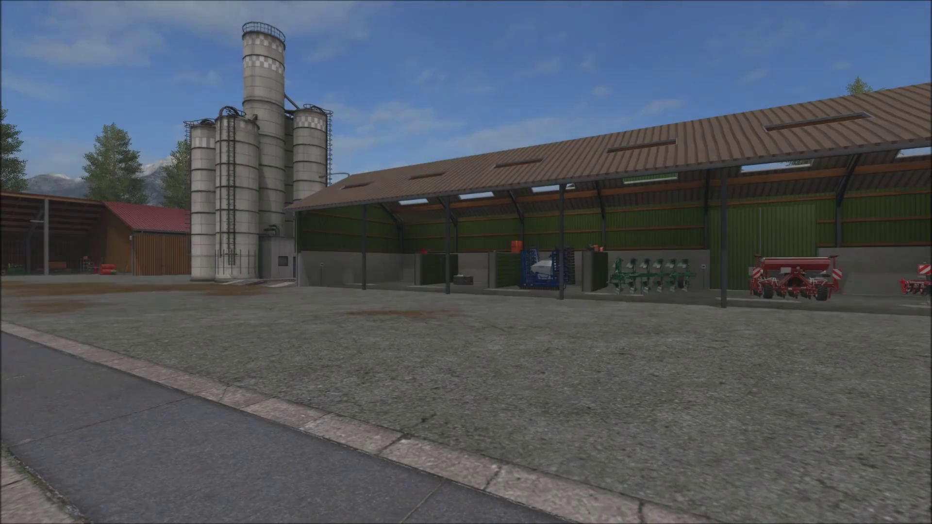
- Cycle through the farm's vehicles until the Massey Ferguson MF 5600 tractor is active
{"action": "key", "text": "Tab"}
{"action": "key", "text": "Tab"}
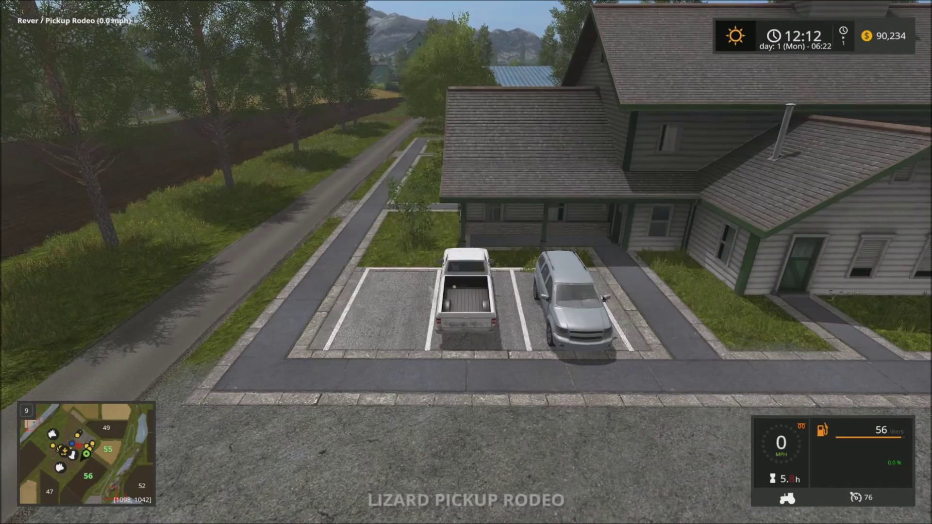
{"action": "key", "text": "Tab"}
{"action": "key", "text": "Tab"}
{"action": "key", "text": "Tab"}
{"action": "key", "text": "Tab"}
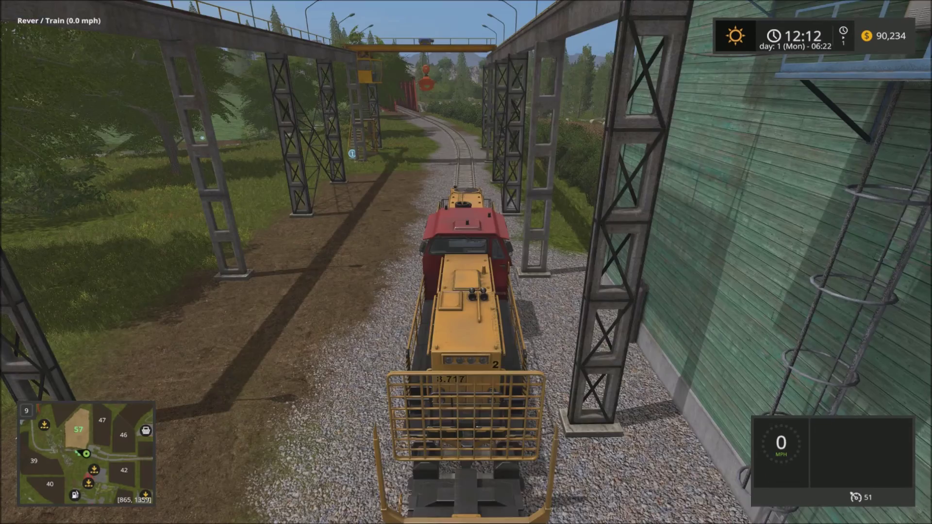
{"action": "key", "text": "Tab"}
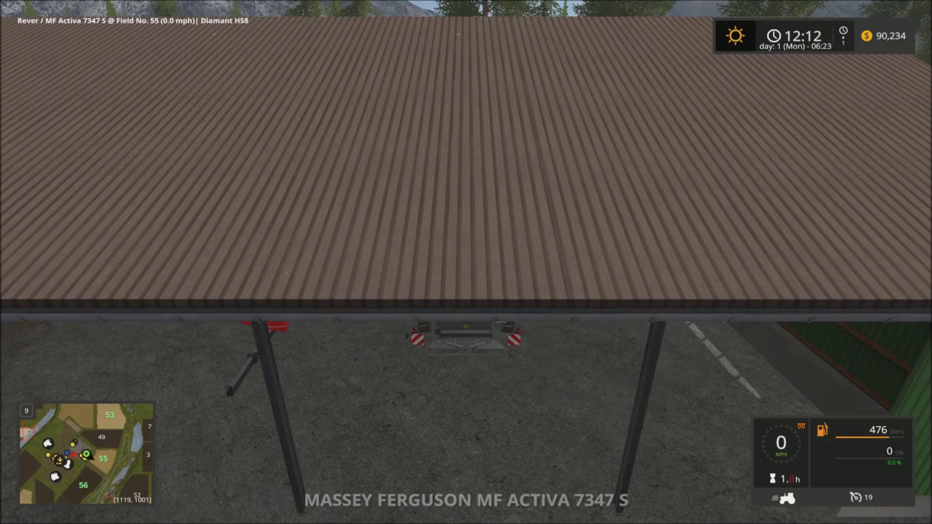
{"action": "key", "text": "shift+Tab"}
- Drive the MF 5600 tractor forward out of the open shed onto the yard and get out
{"action": "key", "text": "e"}
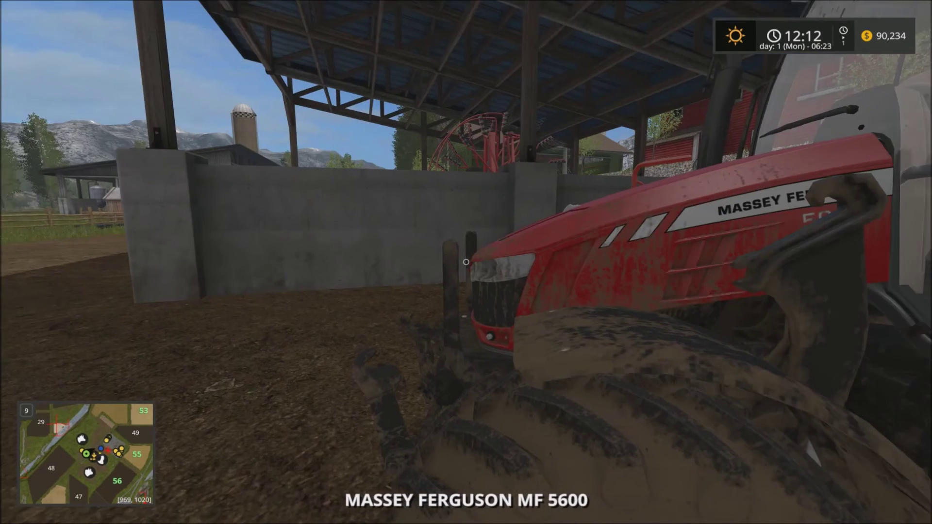
{"action": "key", "text": "e"}
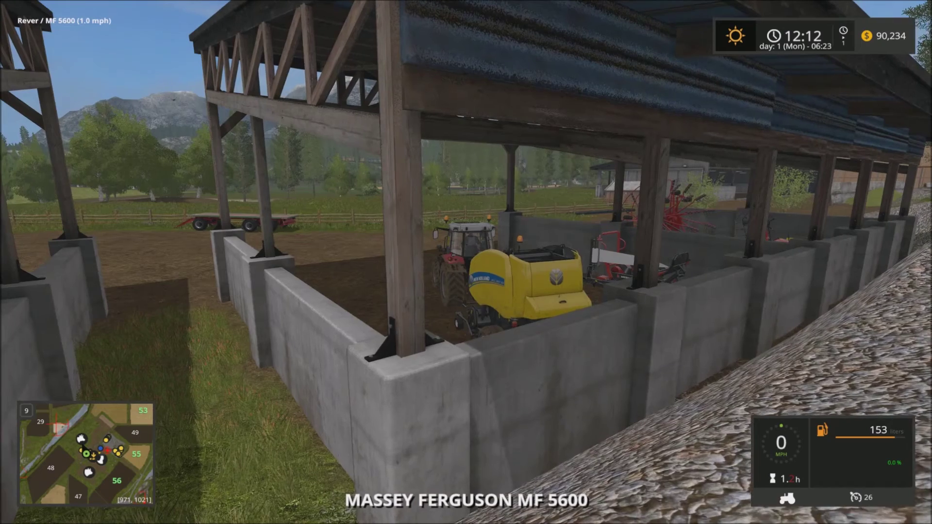
{"action": "key", "text": "w"}
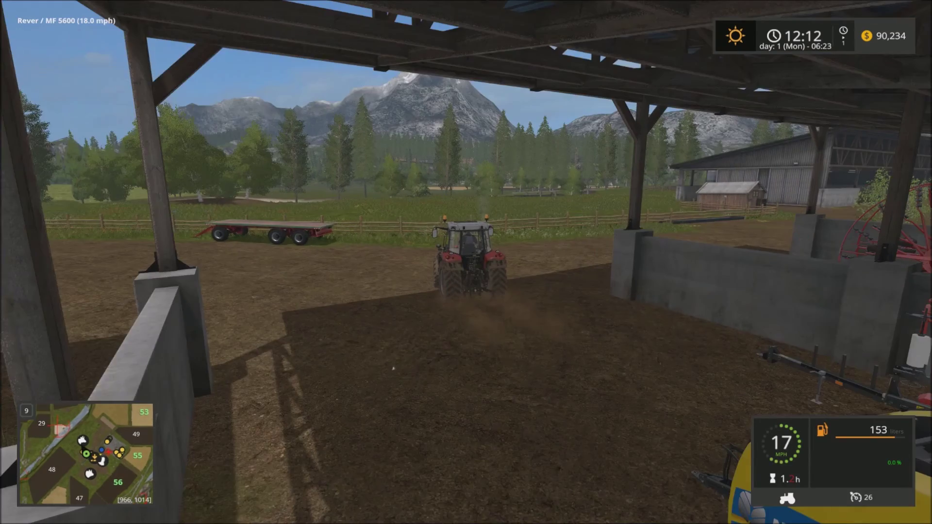
{"action": "key", "text": "e"}
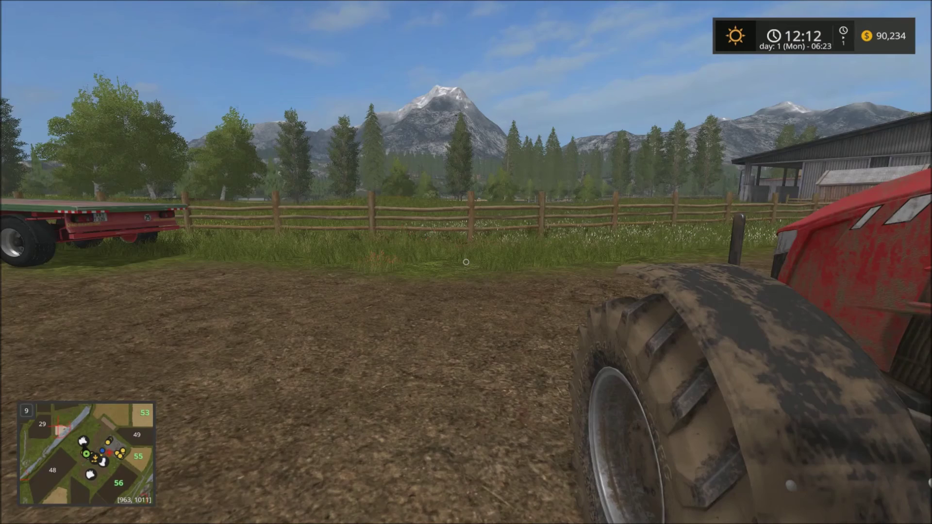
- Walk around the MF 5600, get back in and open the Courseplay control display
{"action": "key", "text": "w"}
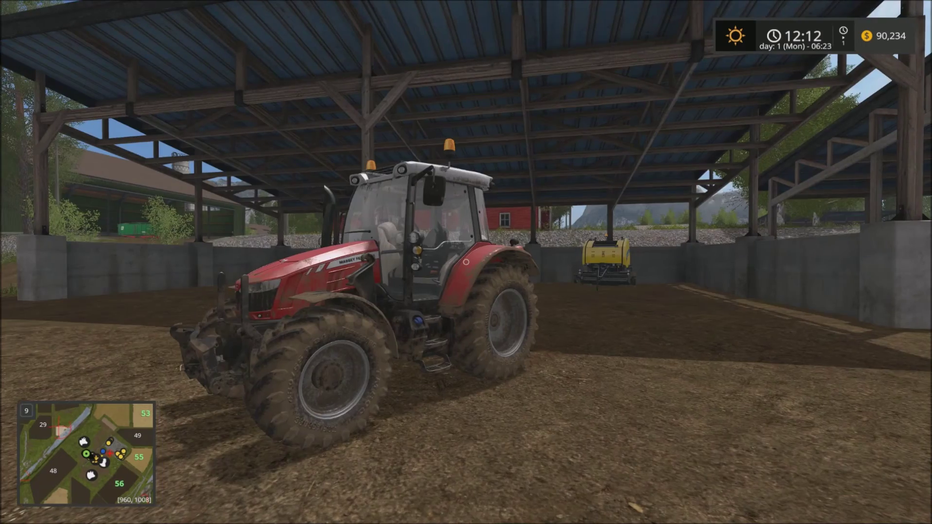
{"action": "key", "text": "w"}
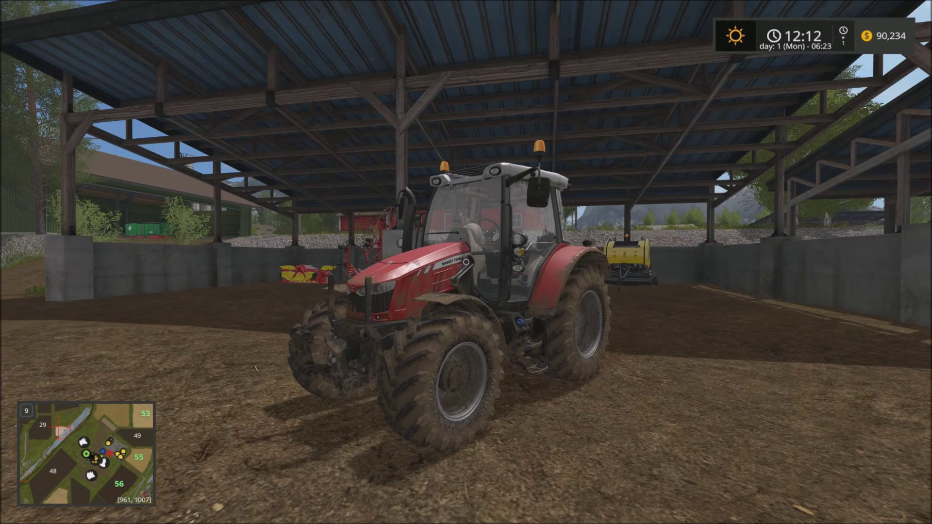
{"action": "key", "text": "w"}
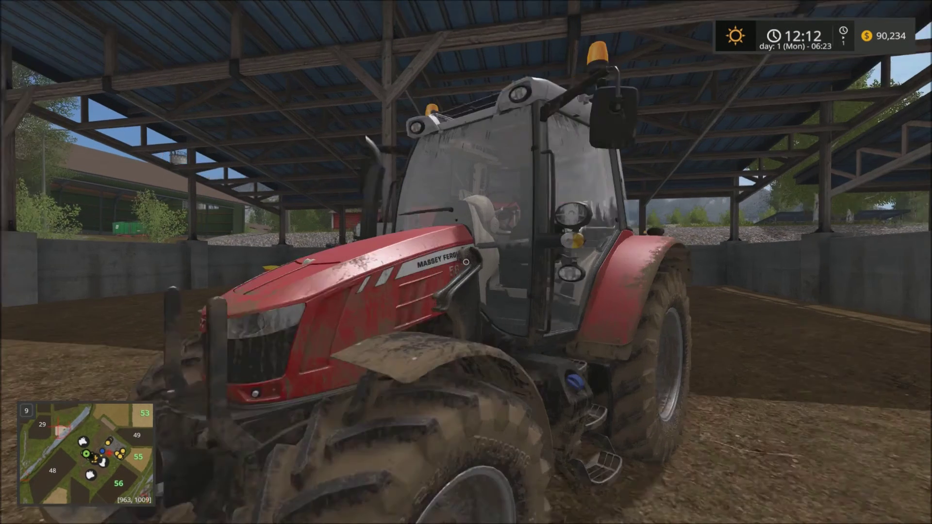
{"action": "key", "text": "e"}
{"action": "right_click", "coordinate": [489, 485]}
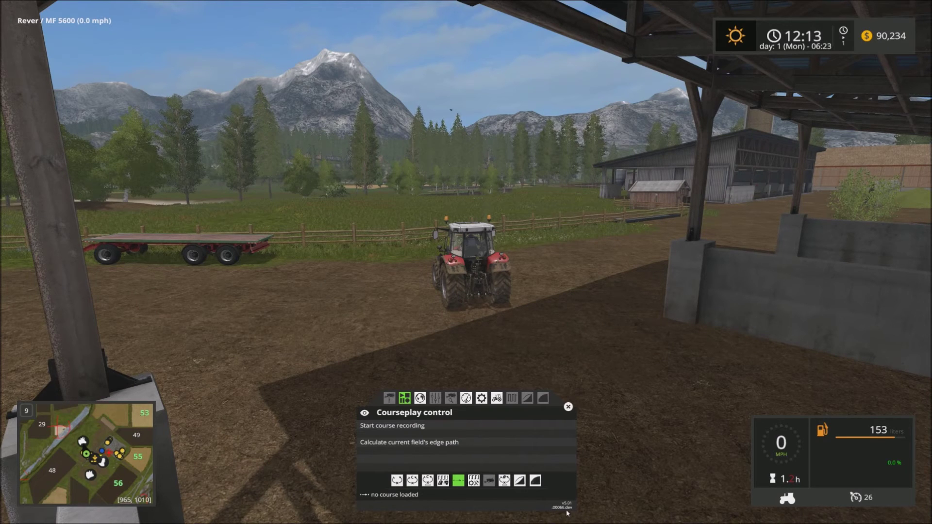
{"action": "key", "text": "e"}
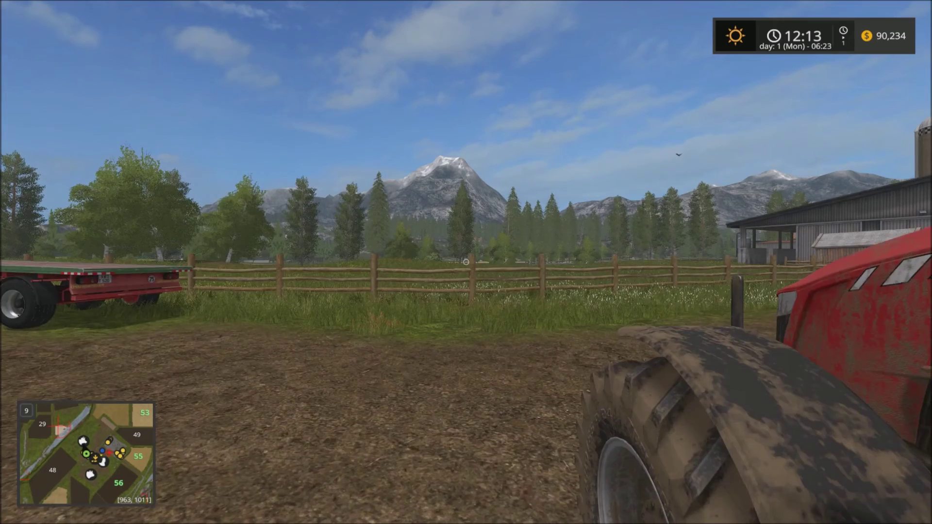
{"action": "key", "text": "w"}
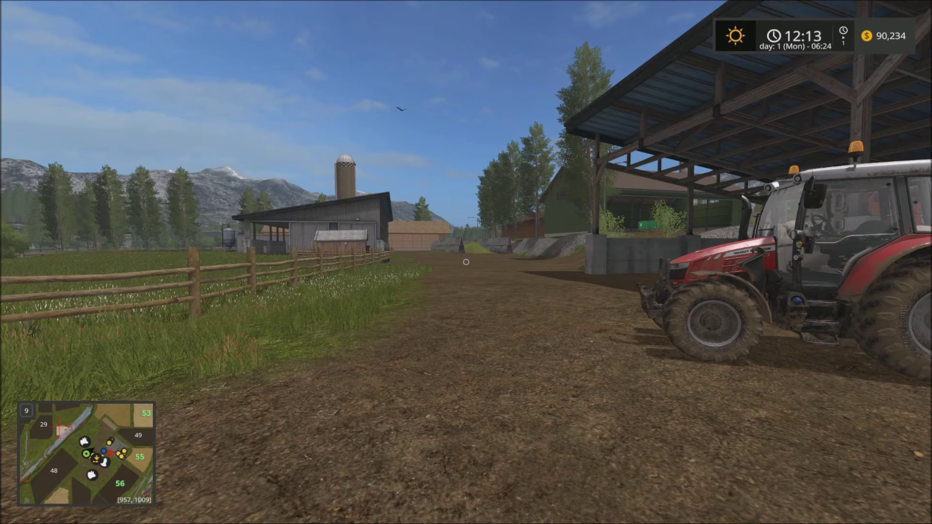
{"action": "mouse_move", "coordinate": [466, 262]}
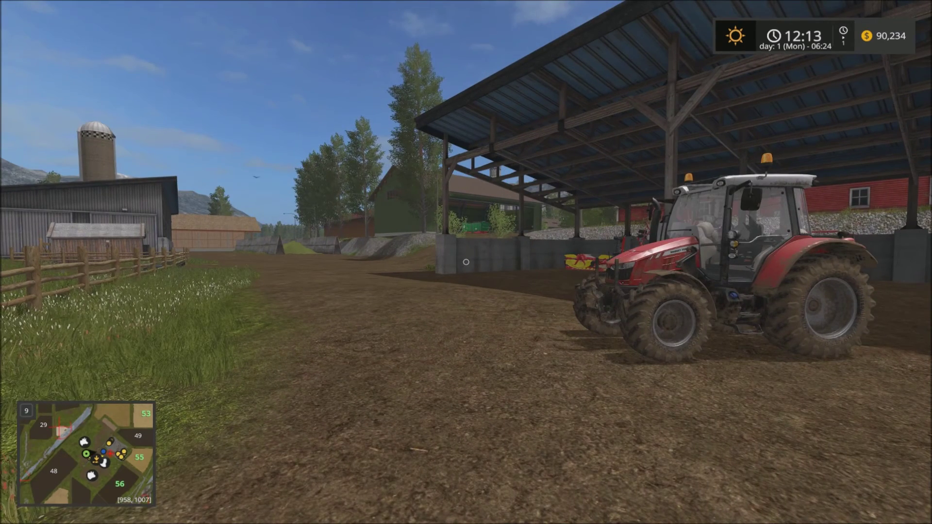
{"action": "key", "text": "w"}
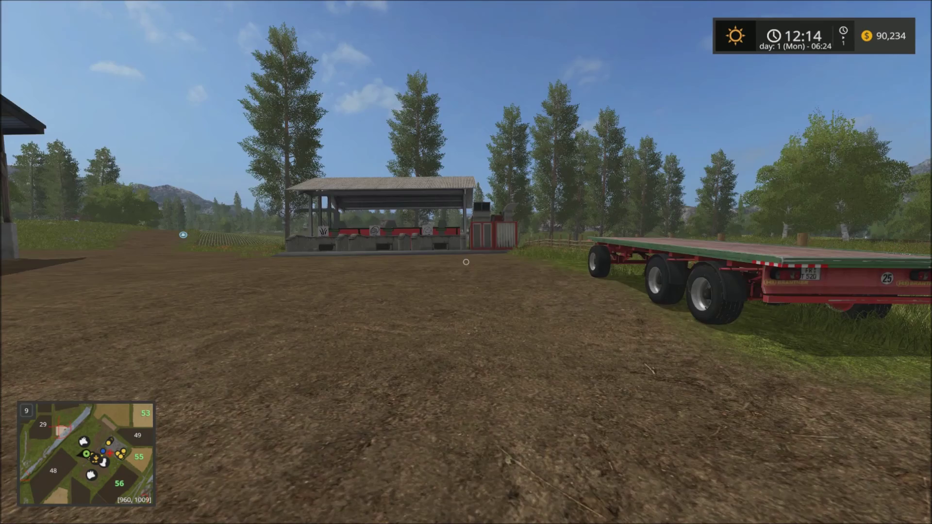
- Get back into the MF 5600, back it up and turn it beside the shed to face along the fence
{"action": "key", "text": "e"}
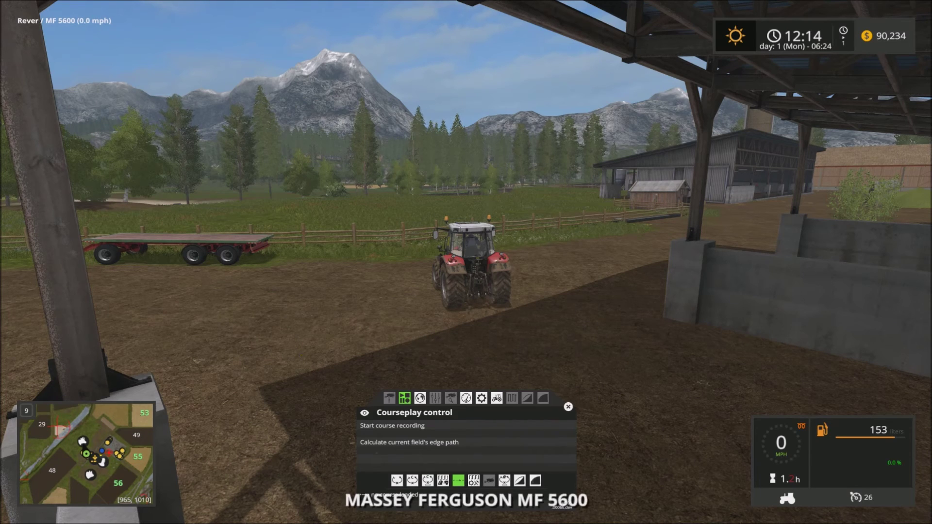
{"action": "key", "text": "s"}
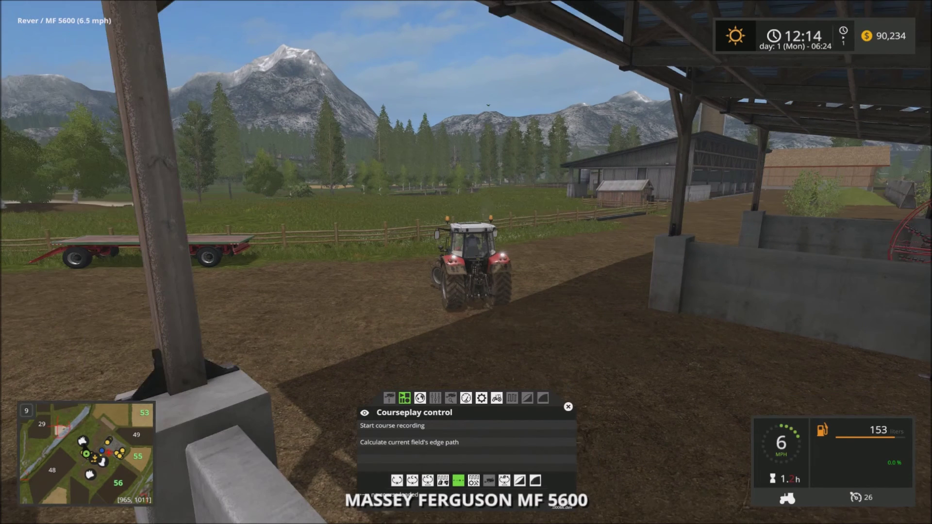
{"action": "key", "text": "a"}
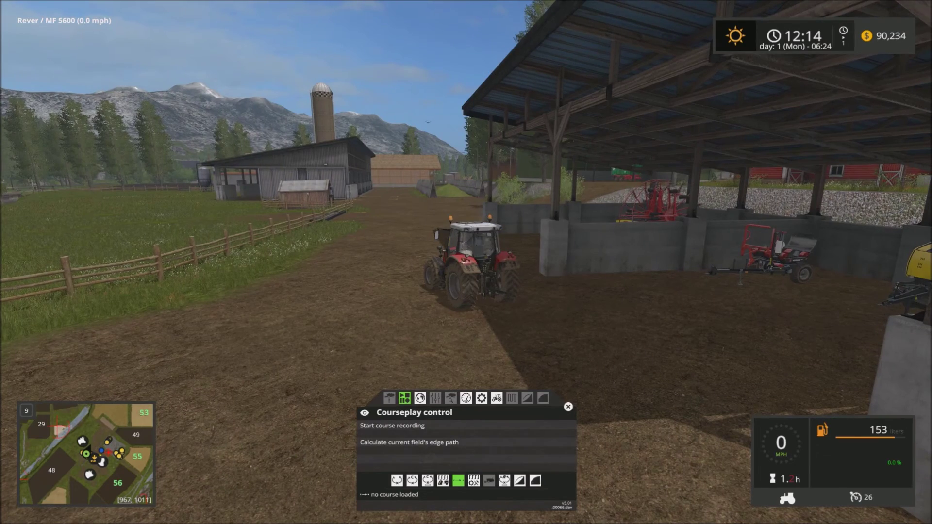
{"action": "key", "text": "e"}
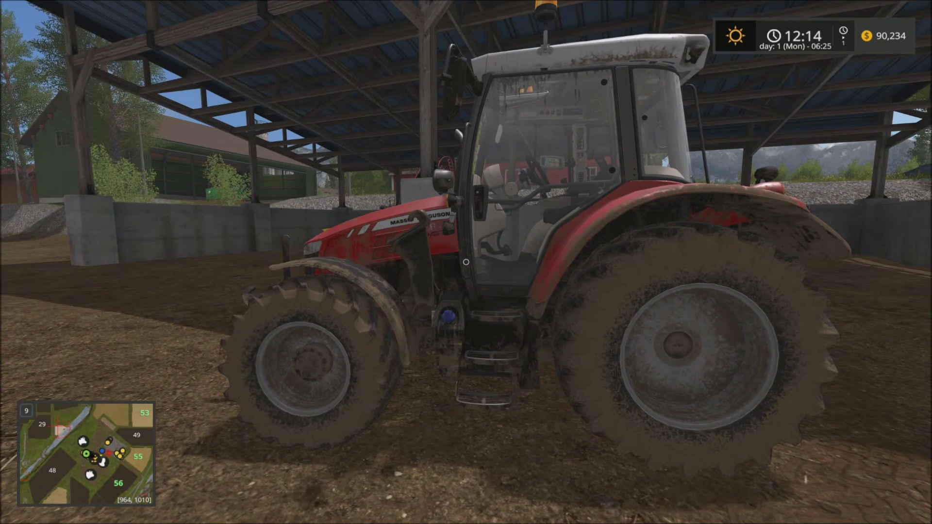
{"action": "key", "text": "e"}
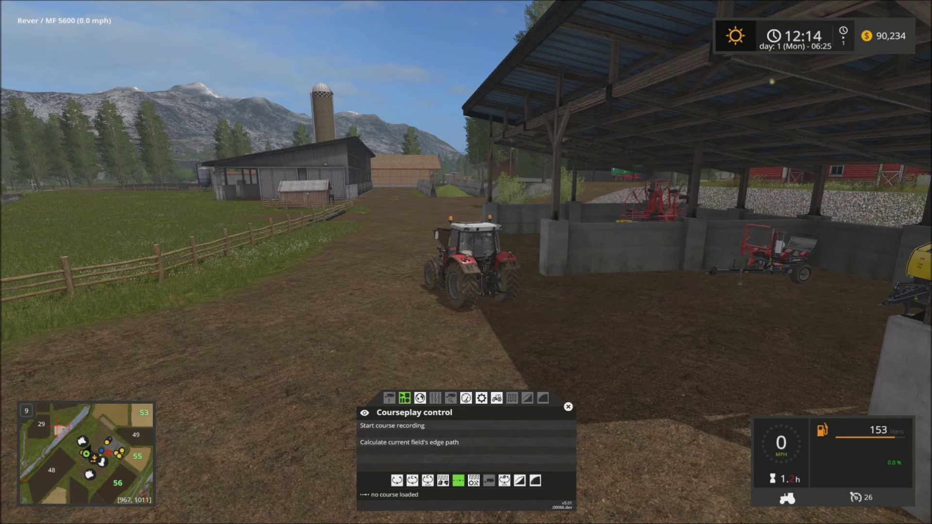
- View the crop prices page in the game menu and return to the tractor
{"action": "key", "text": "Escape"}
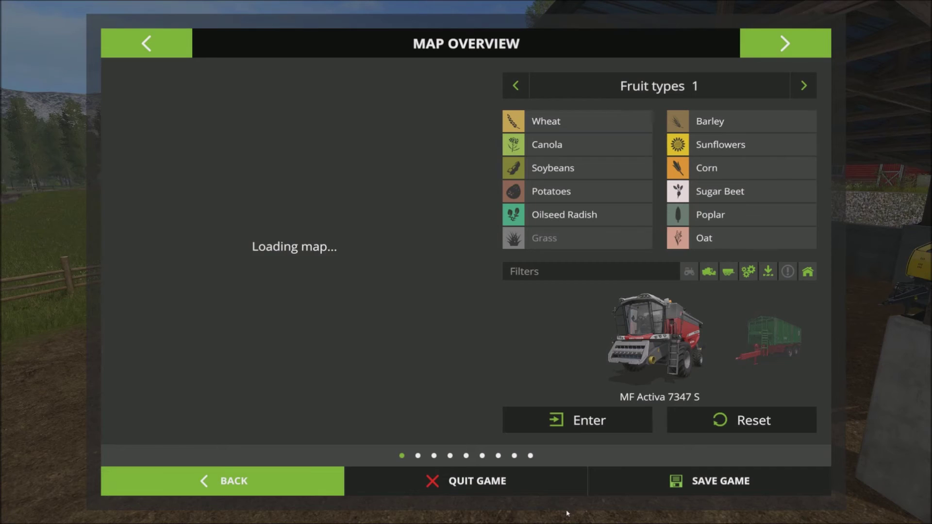
{"action": "left_click", "coordinate": [787, 33]}
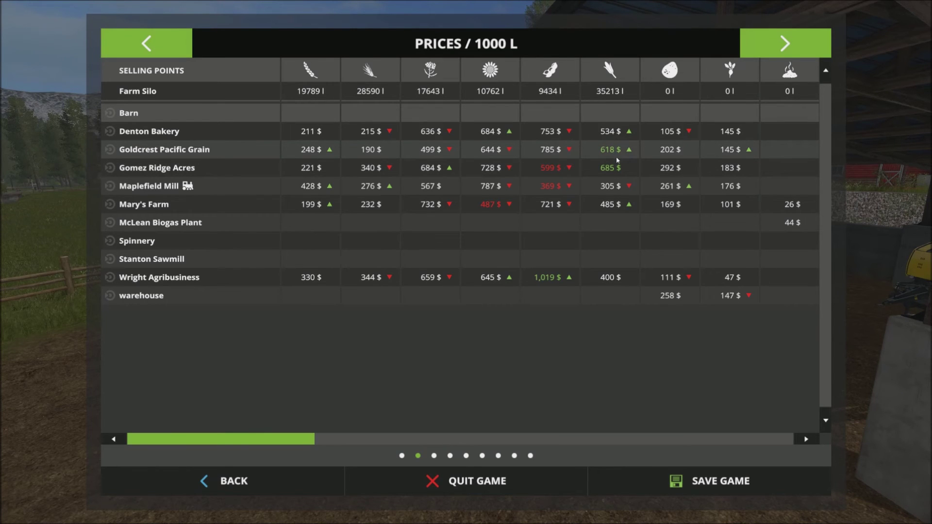
{"action": "left_click", "coordinate": [263, 477]}
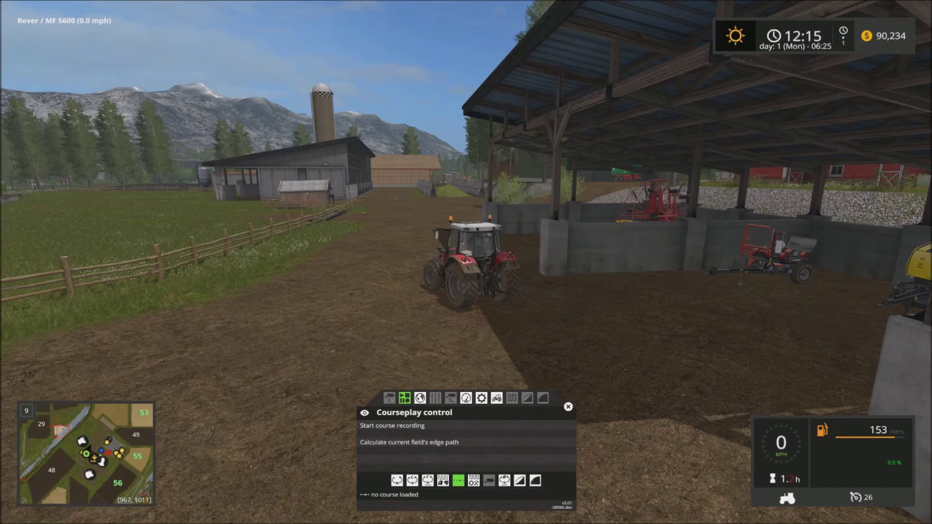
- Switch from the game to File Explorer, close Task Manager and go to the FS17 Stuff folder on drive D
{"action": "right_click", "coordinate": [262, 478]}
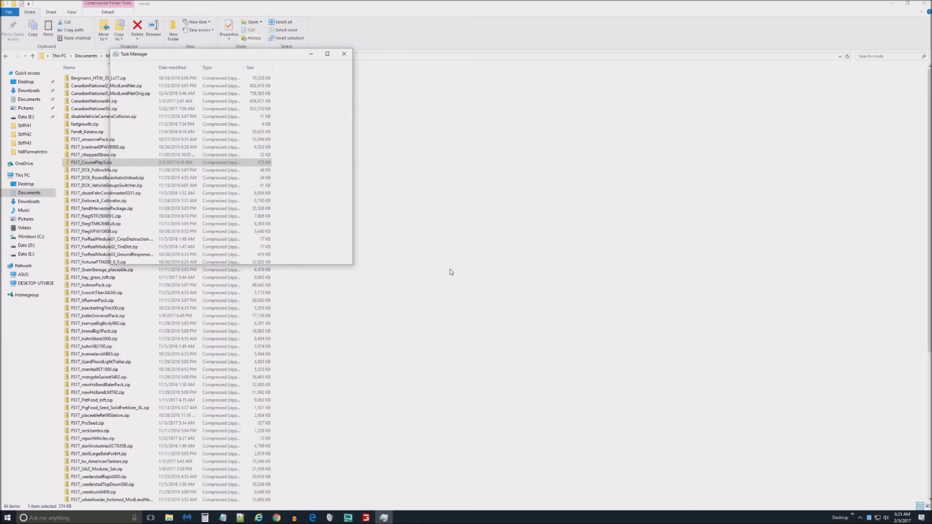
{"action": "left_click", "coordinate": [346, 55]}
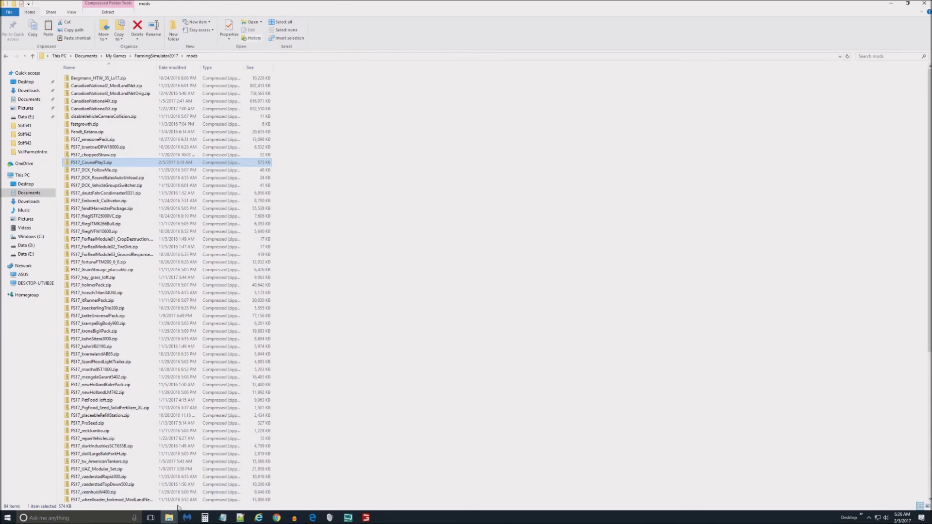
{"action": "mouse_move", "coordinate": [171, 517]}
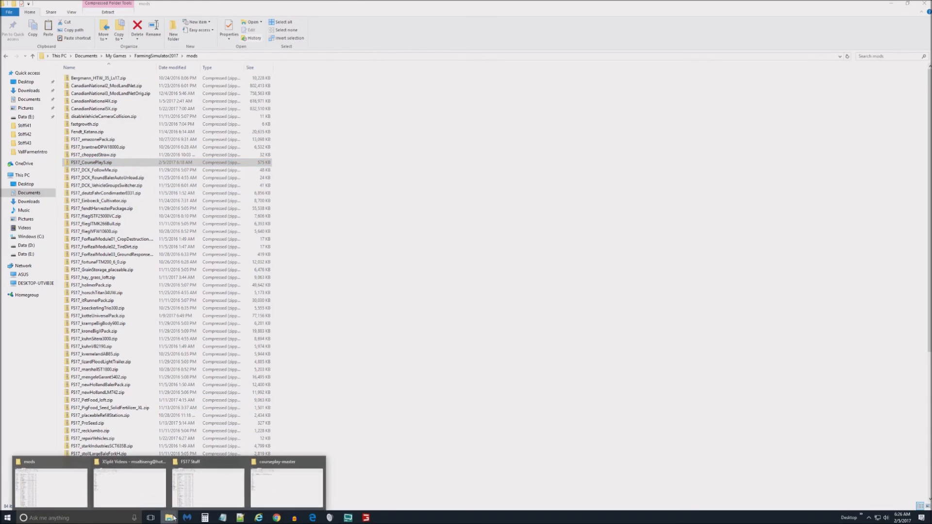
{"action": "left_click", "coordinate": [279, 492]}
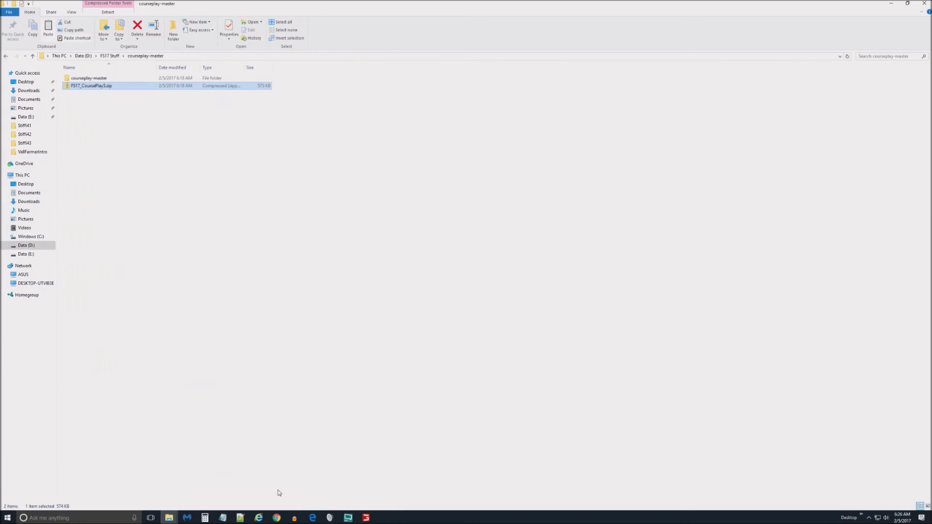
{"action": "left_click", "coordinate": [109, 56]}
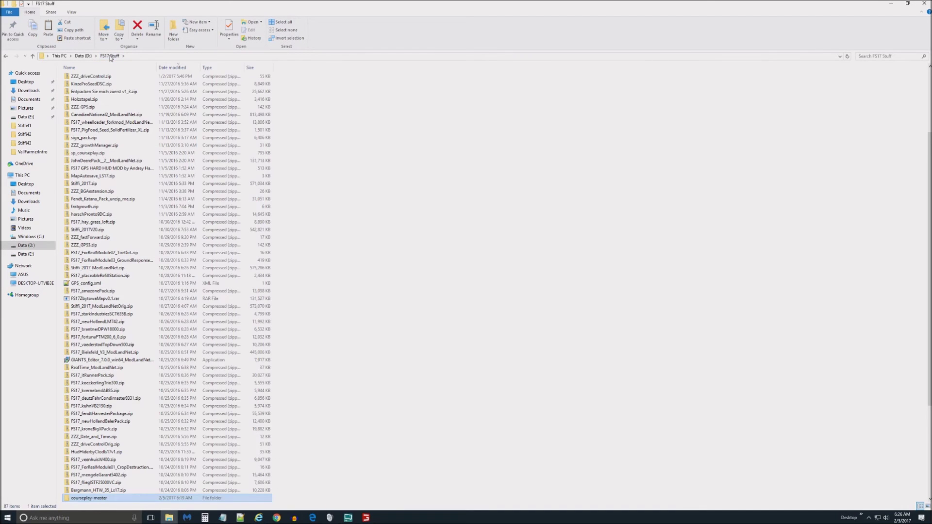
- Select courseplay-master.zip in the FS17 Stuff folder and view its extraction options without extracting it
{"action": "scroll", "coordinate": [146, 272], "scroll_direction": "up", "scroll_amount": 3}
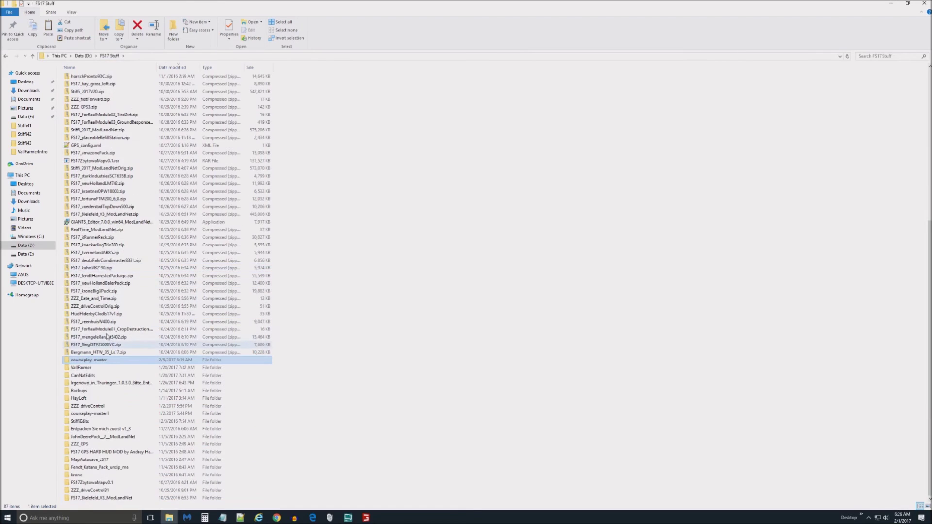
{"action": "scroll", "coordinate": [96, 184], "scroll_direction": "up", "scroll_amount": 2}
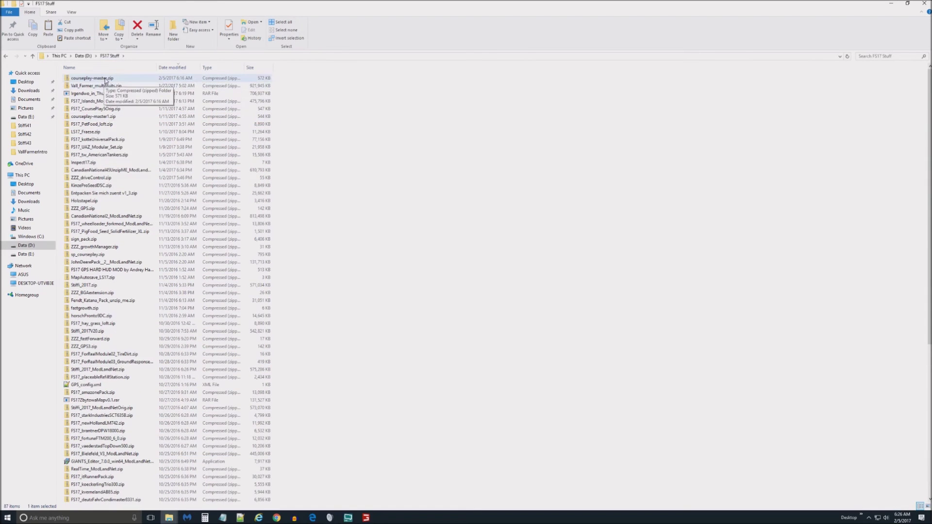
{"action": "left_click", "coordinate": [105, 79]}
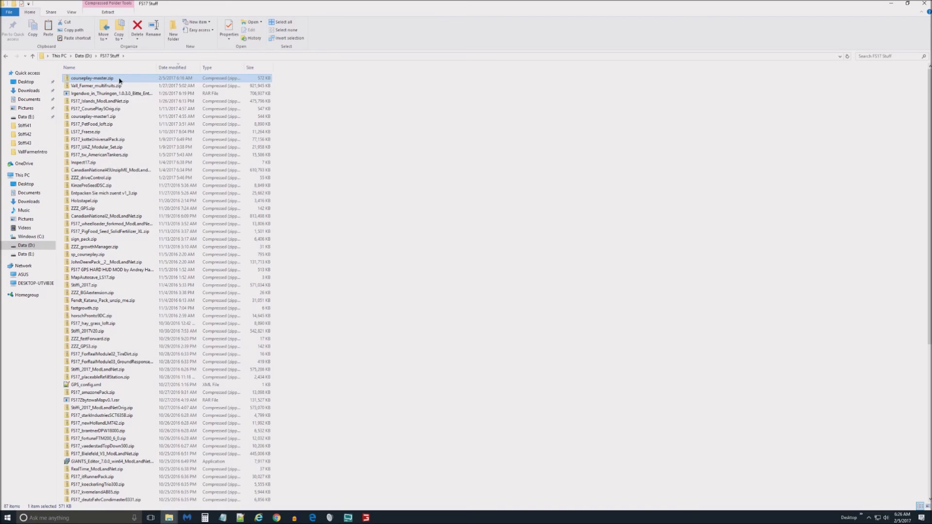
{"action": "right_click", "coordinate": [119, 80]}
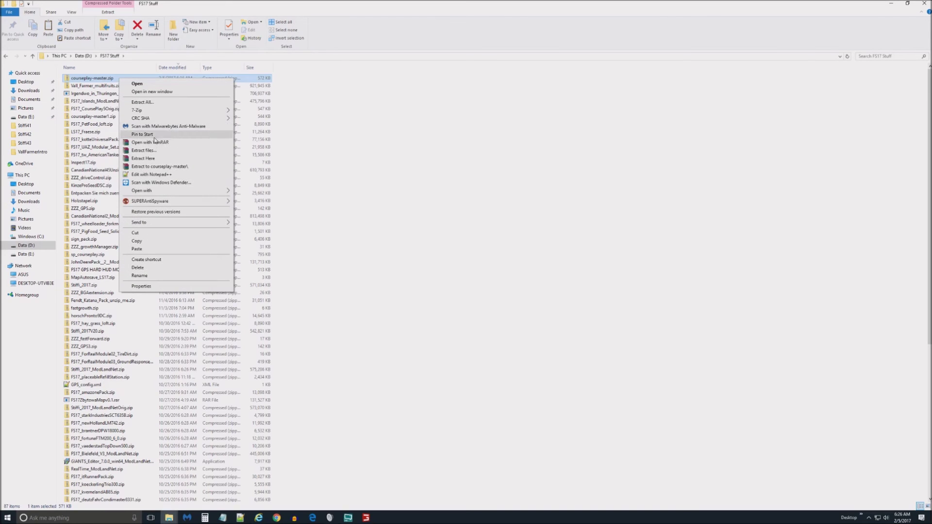
{"action": "left_click", "coordinate": [320, 152]}
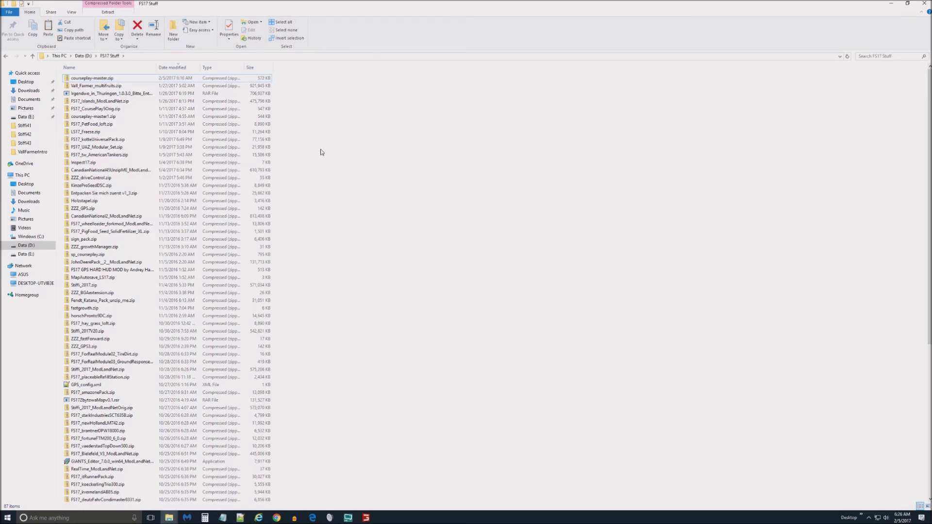
- Open the extracted courseplay-master folder and the courseplay-master folder nested inside it
{"action": "scroll", "coordinate": [321, 152], "scroll_direction": "down", "scroll_amount": 10}
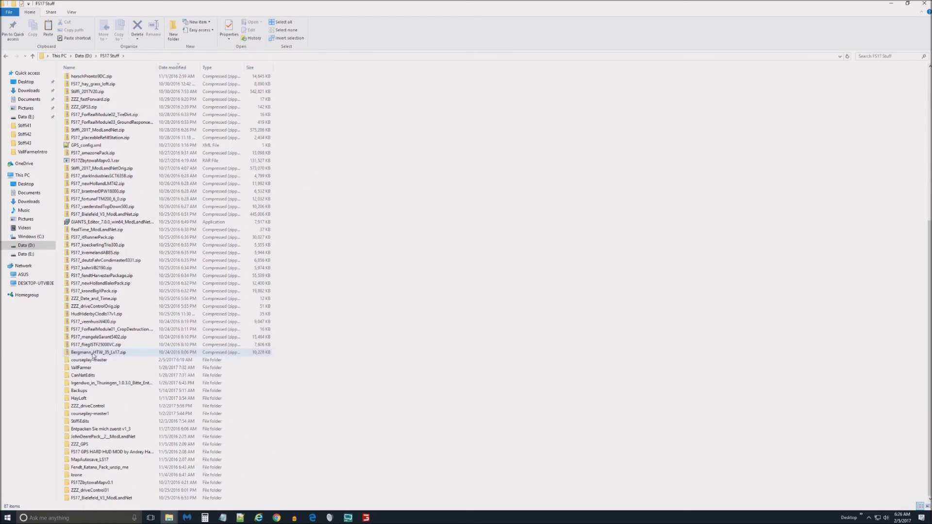
{"action": "left_click", "coordinate": [95, 360]}
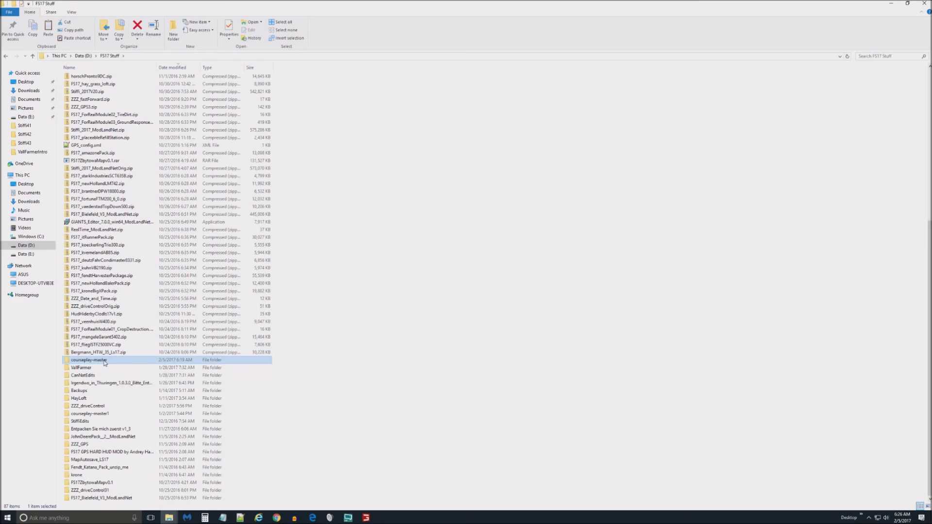
{"action": "double_click", "coordinate": [105, 360]}
{"action": "left_click", "coordinate": [108, 80]}
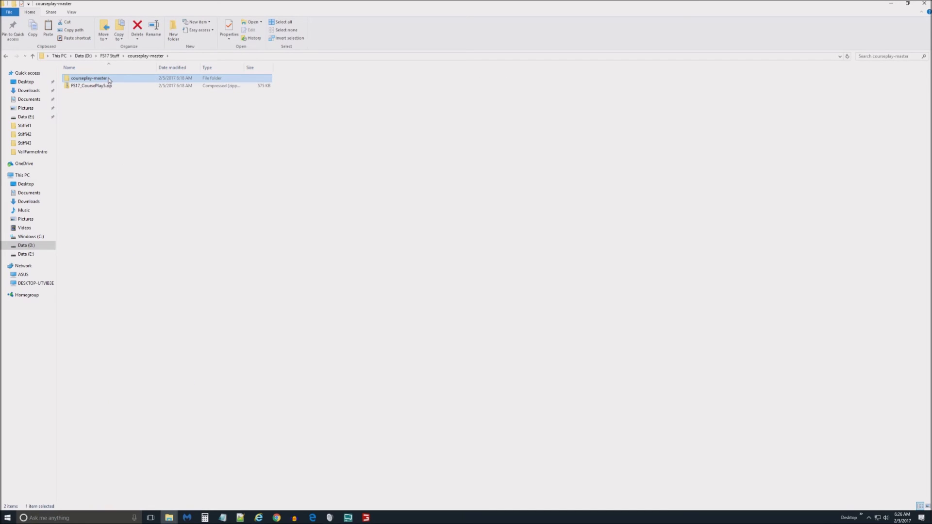
{"action": "double_click", "coordinate": [108, 80]}
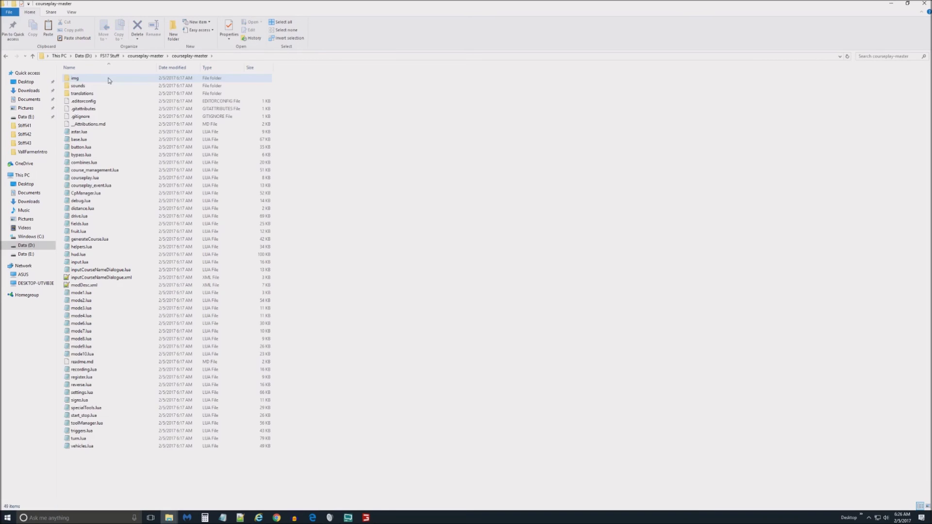
- Select all files and folders of the inner courseplay-master folder and view the 7-Zip archive options without creating an archive
{"action": "left_click_drag", "start_coordinate": [341, 77], "coordinate": [170, 170]}
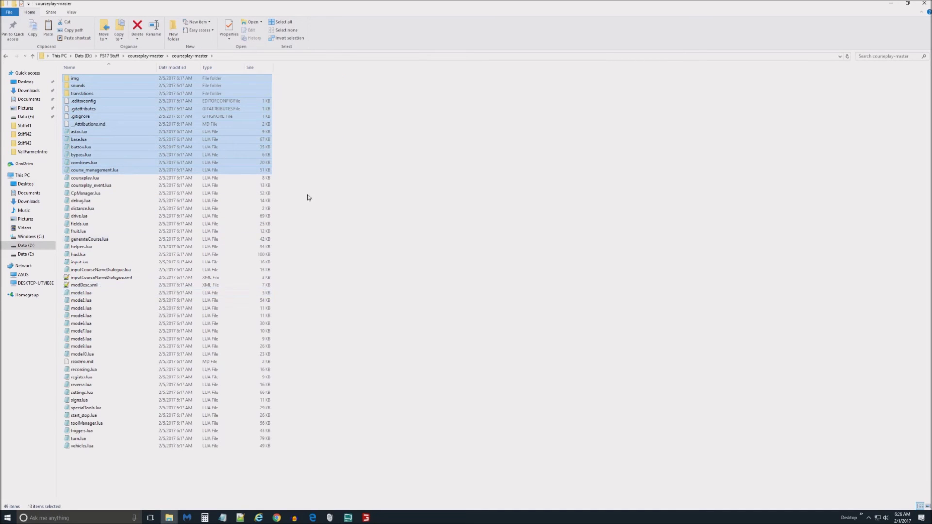
{"action": "left_click", "coordinate": [308, 91]}
{"action": "left_click_drag", "start_coordinate": [307, 83], "coordinate": [165, 159]}
{"action": "left_click_drag", "start_coordinate": [340, 80], "coordinate": [176, 232]}
{"action": "left_click_drag", "start_coordinate": [323, 81], "coordinate": [178, 121]}
{"action": "left_click_drag", "start_coordinate": [287, 77], "coordinate": [152, 447]}
{"action": "right_click", "coordinate": [104, 210]}
{"action": "mouse_move", "coordinate": [160, 312]}
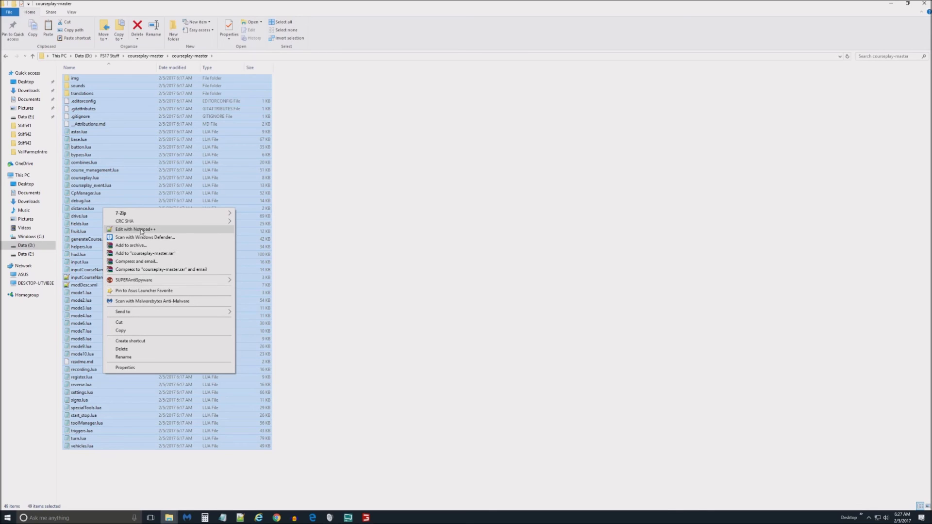
{"action": "mouse_move", "coordinate": [135, 214]}
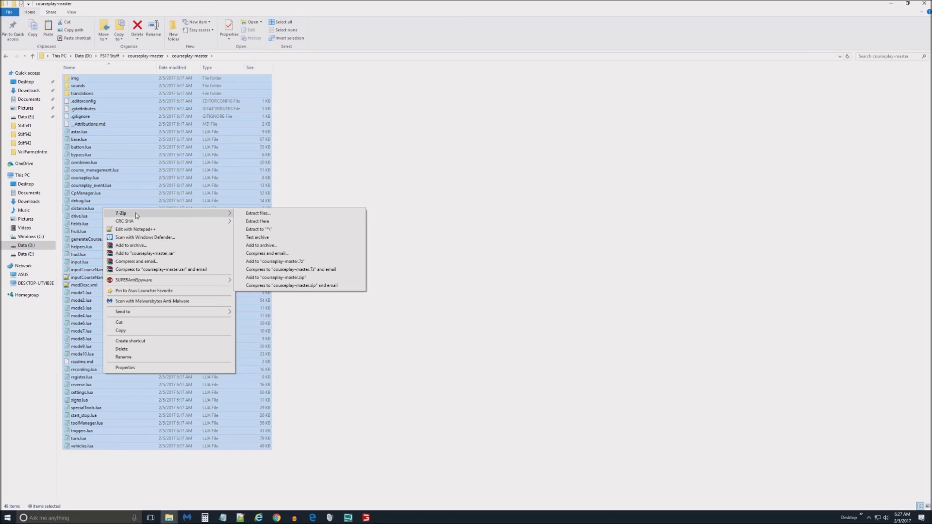
{"action": "left_click", "coordinate": [363, 169]}
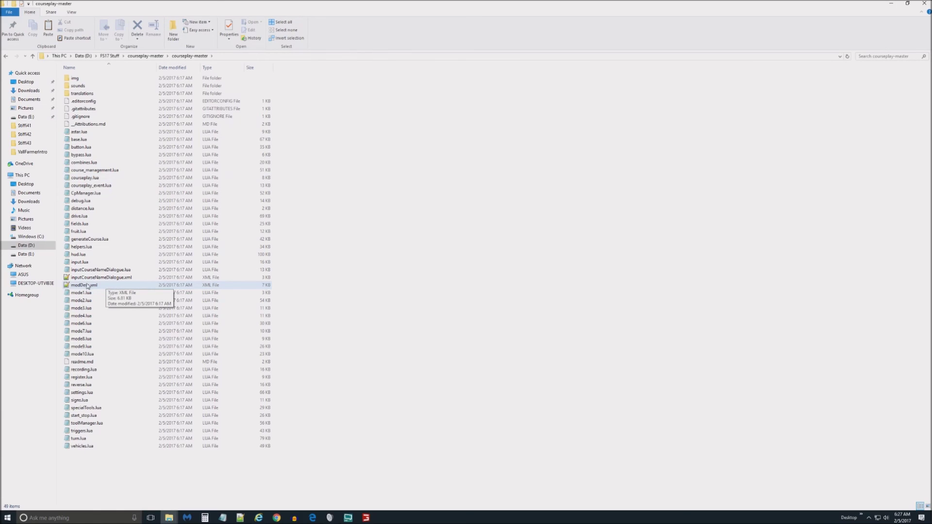
- Point out modDesc.xml, select the folder's entire contents around it and clear the selection
{"action": "left_click", "coordinate": [111, 287]}
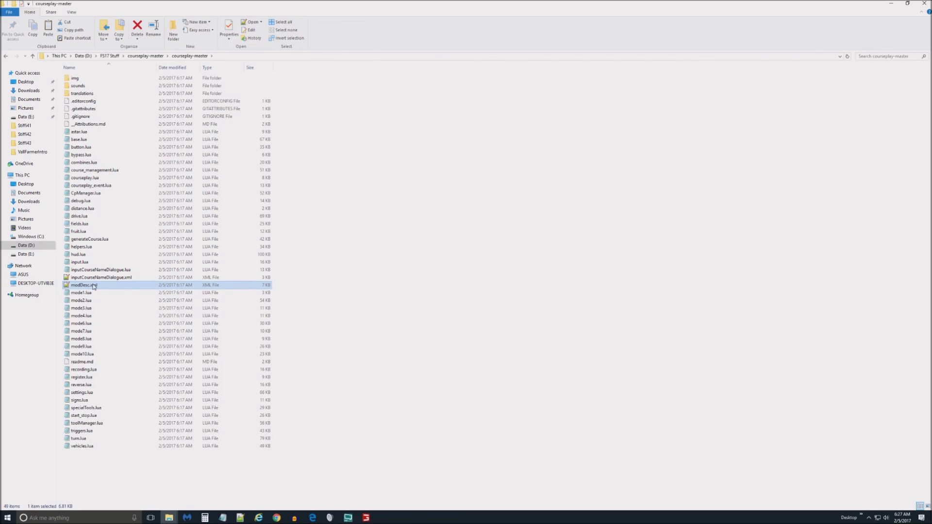
{"action": "left_click_drag", "start_coordinate": [353, 76], "coordinate": [114, 466]}
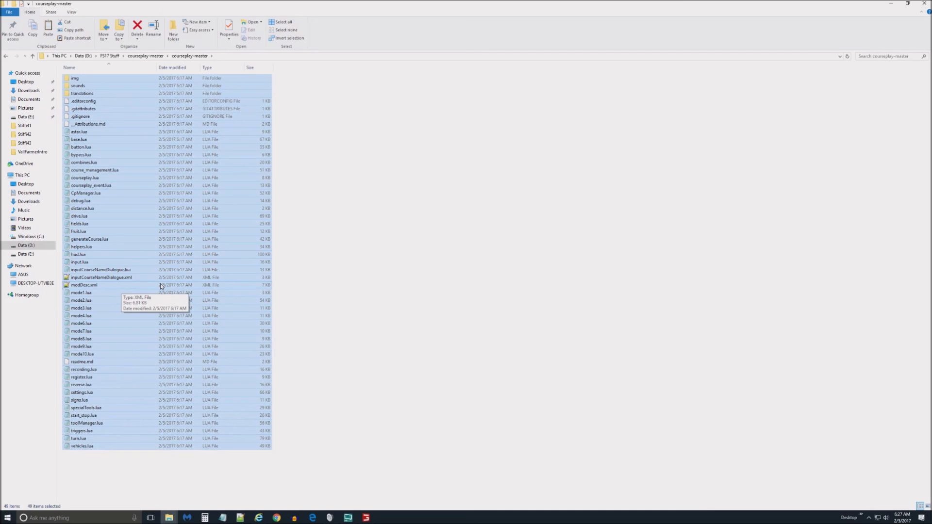
{"action": "left_click", "coordinate": [313, 261]}
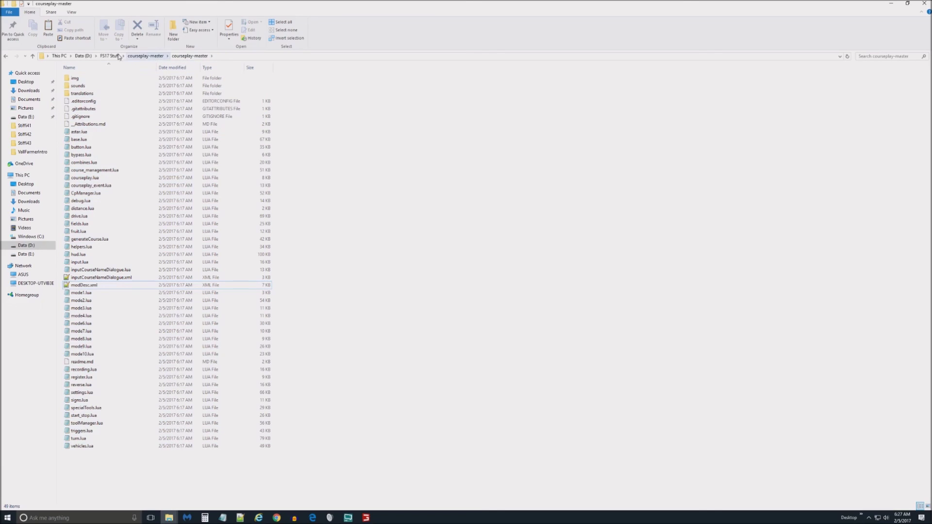
- Return to the outer courseplay-master folder, select FS17_CoursePlay5.zip and switch to the FarmingSimulator2017 mods folder
{"action": "left_click", "coordinate": [145, 56]}
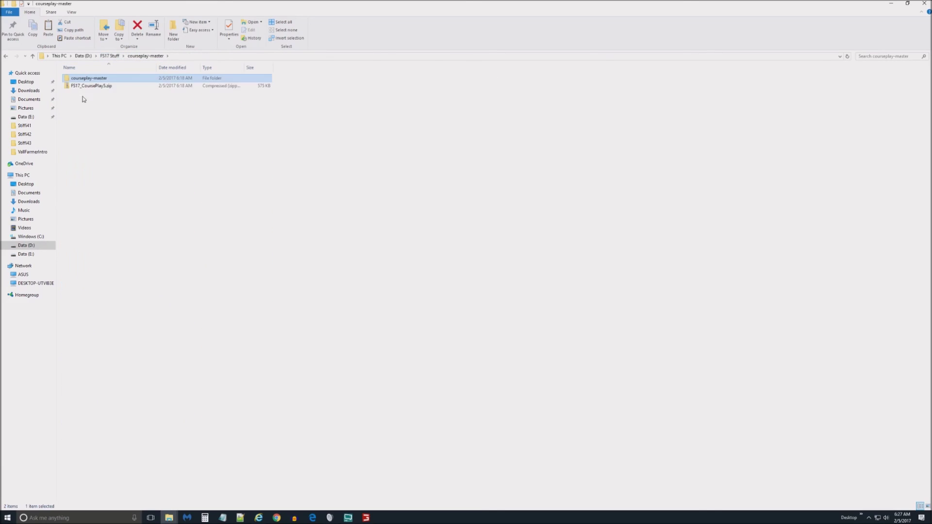
{"action": "left_click", "coordinate": [92, 86]}
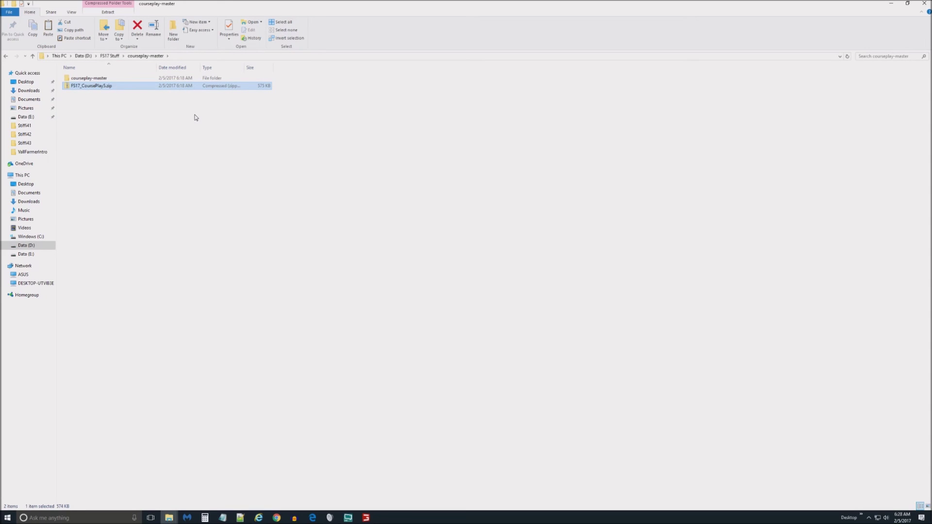
{"action": "left_click", "coordinate": [169, 518]}
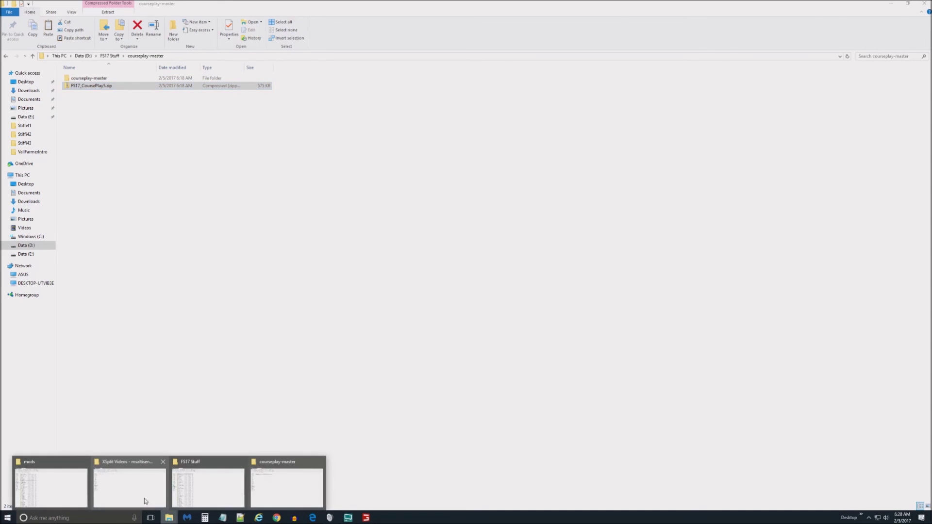
{"action": "left_click", "coordinate": [59, 479]}
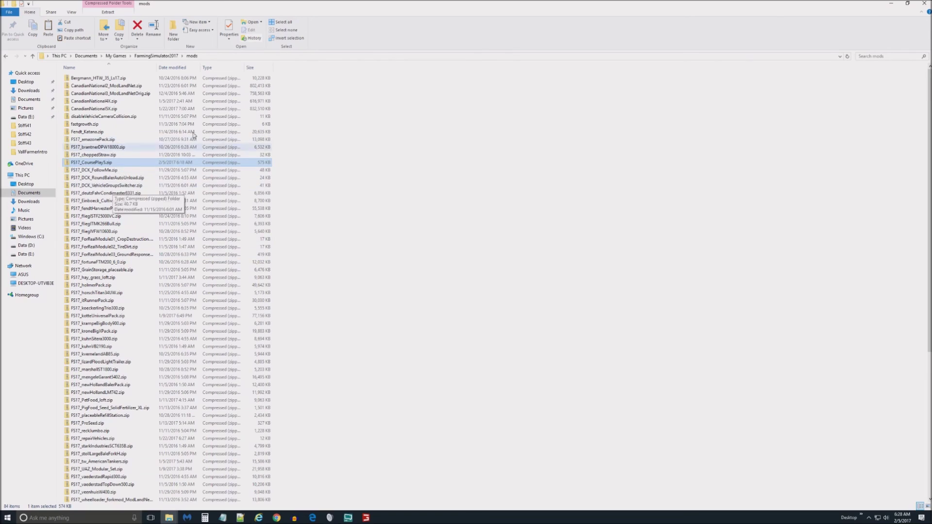